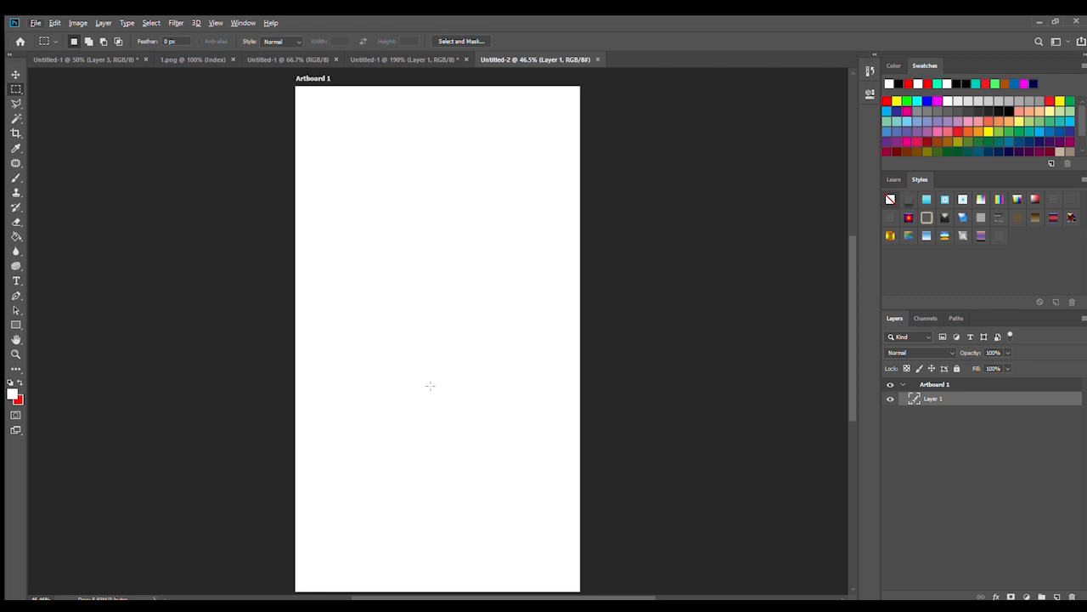
- Copy the hands-on-keyboard photo from Layer 1 of the Untitled-1 document at 50% zoom into the Untitled-2 artboard
click(80, 59)
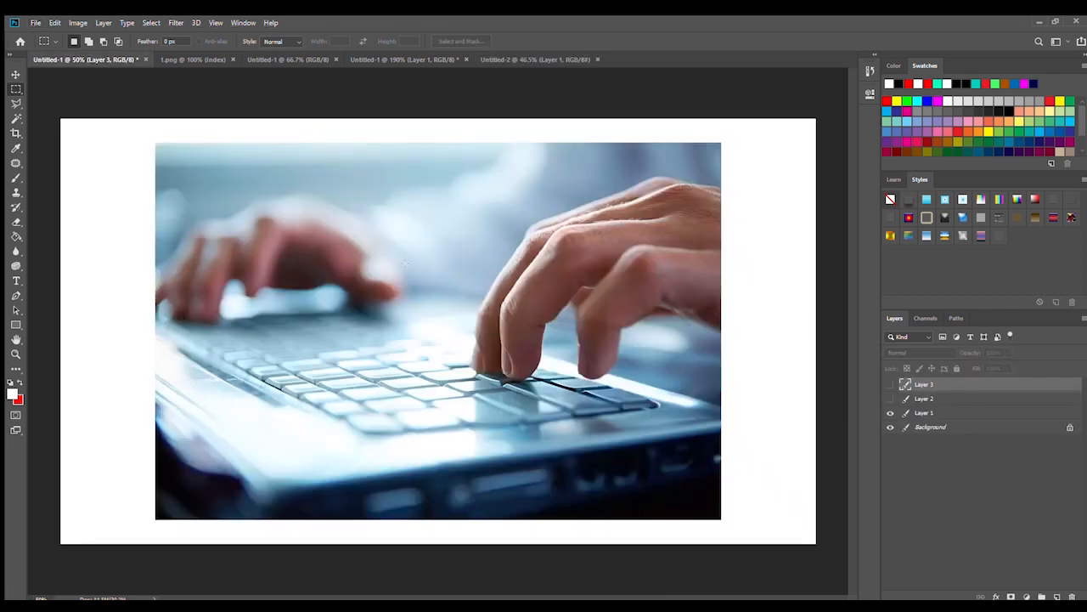
key(ctrl+a)
click(538, 61)
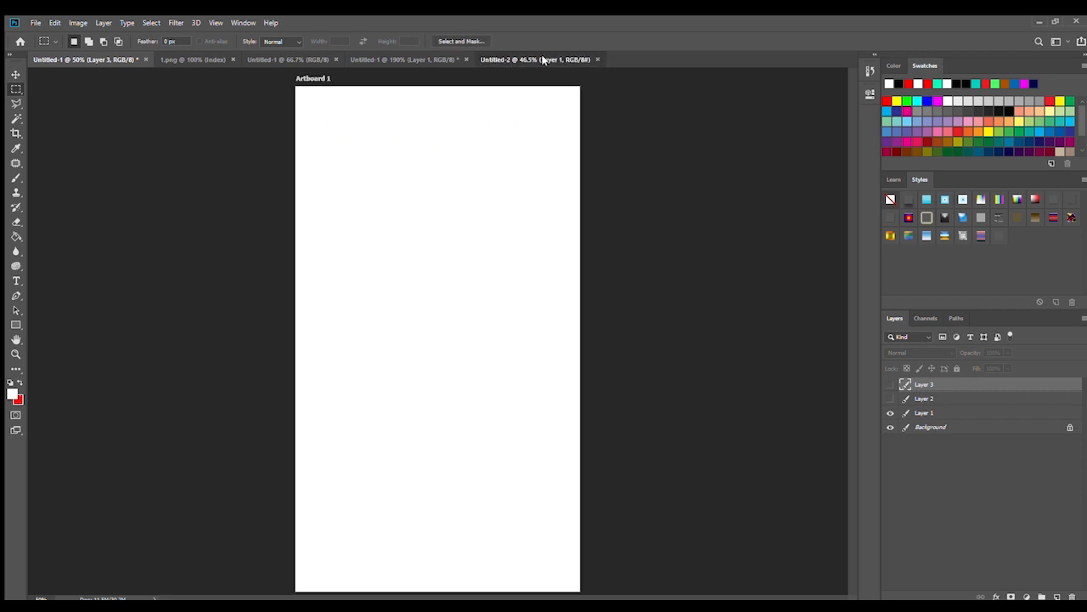
click(127, 59)
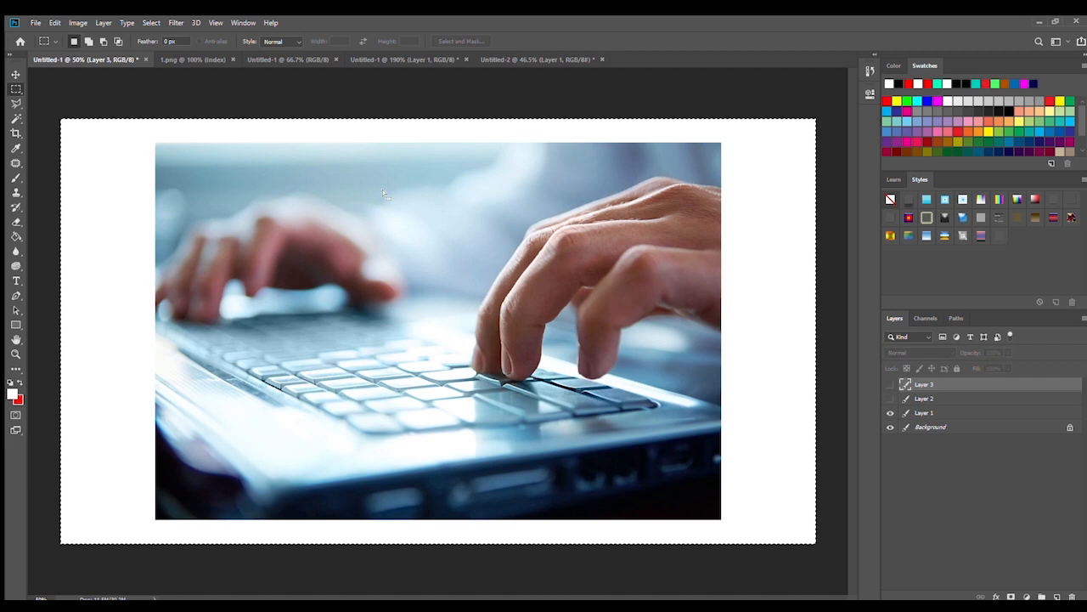
click(943, 413)
drag(698, 221, 587, 318)
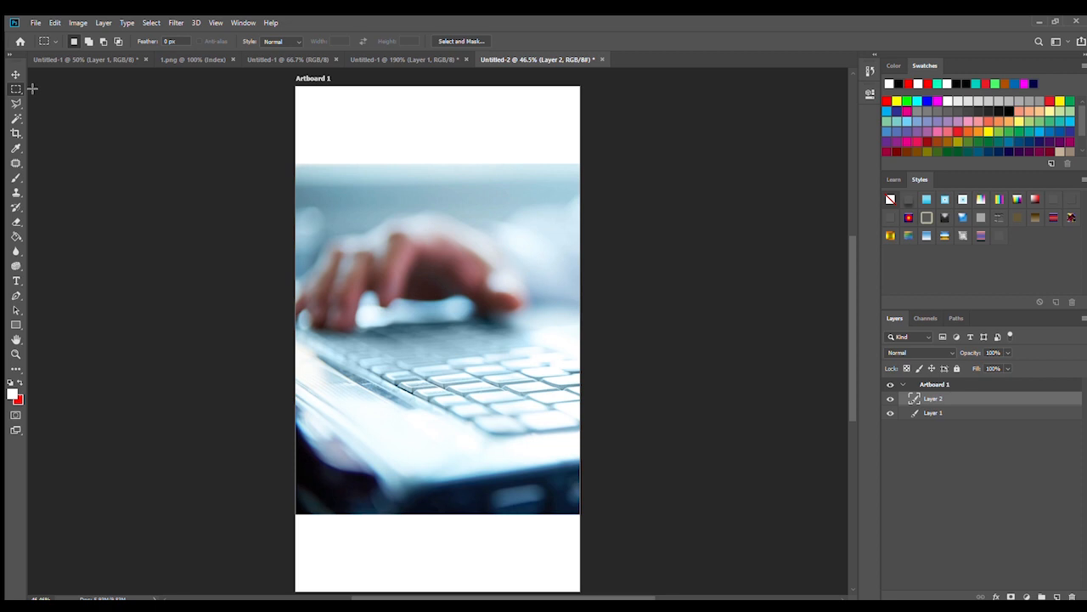
- Enlarge and reposition the keyboard photo with Free Transform so it covers the whole artboard
key(ctrl+t)
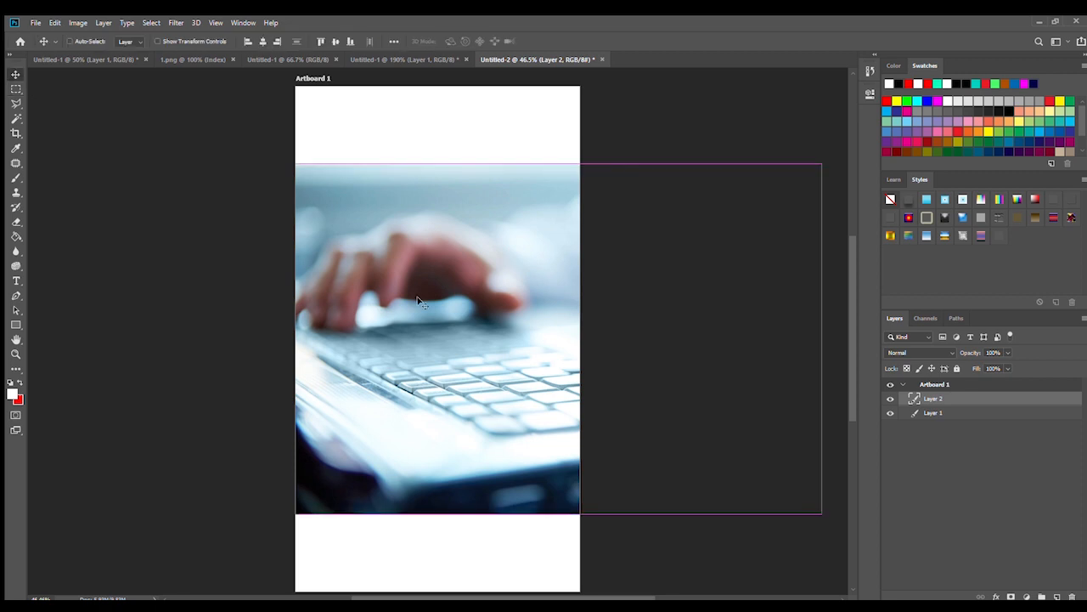
drag(295, 163, 228, 79)
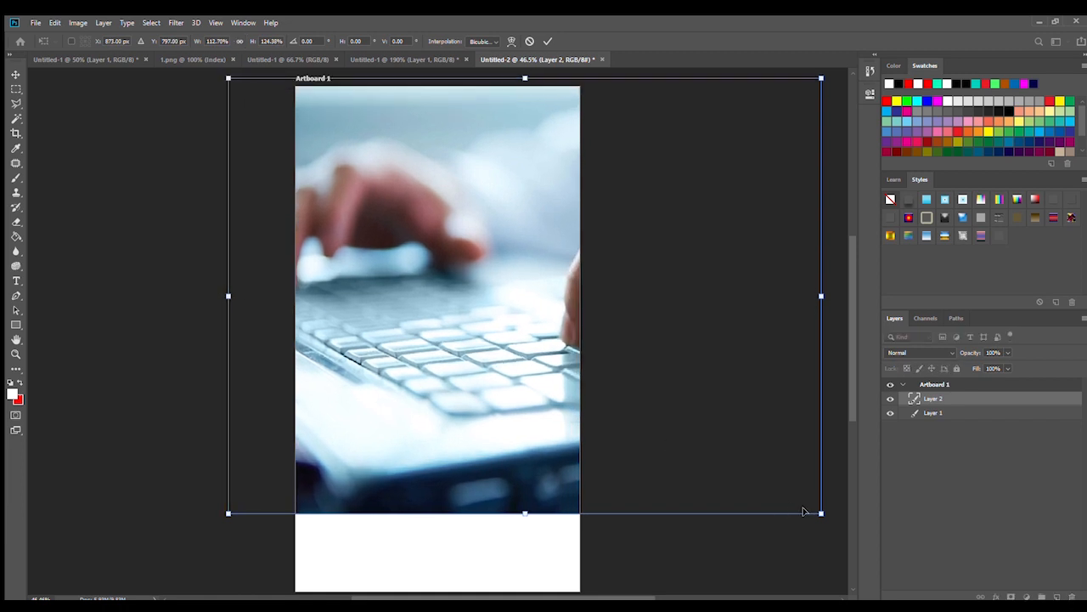
drag(823, 515, 825, 573)
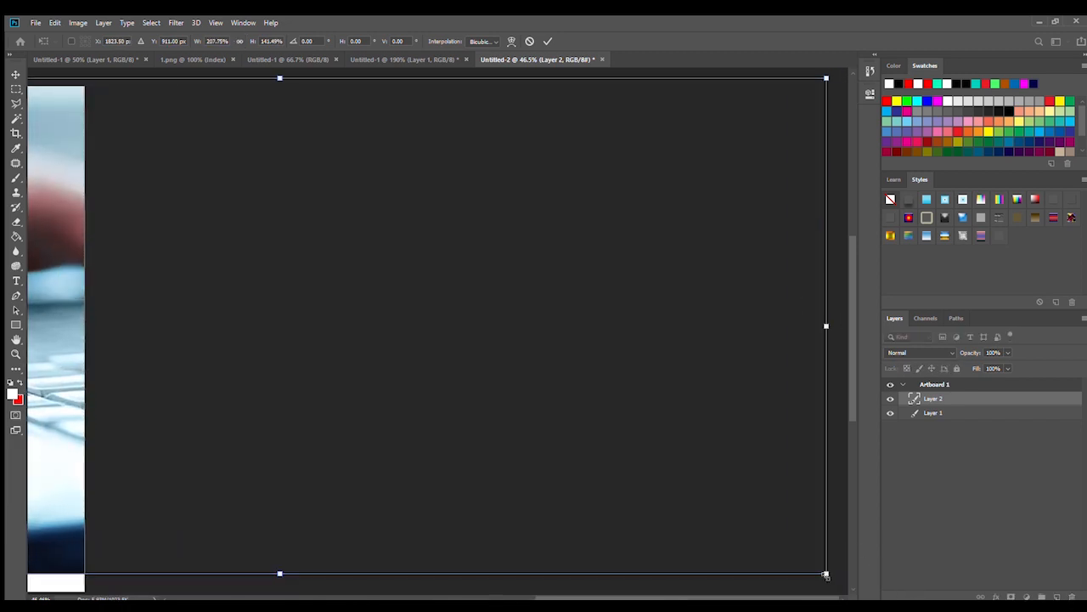
drag(272, 388, 606, 322)
drag(610, 509, 621, 527)
key(Return)
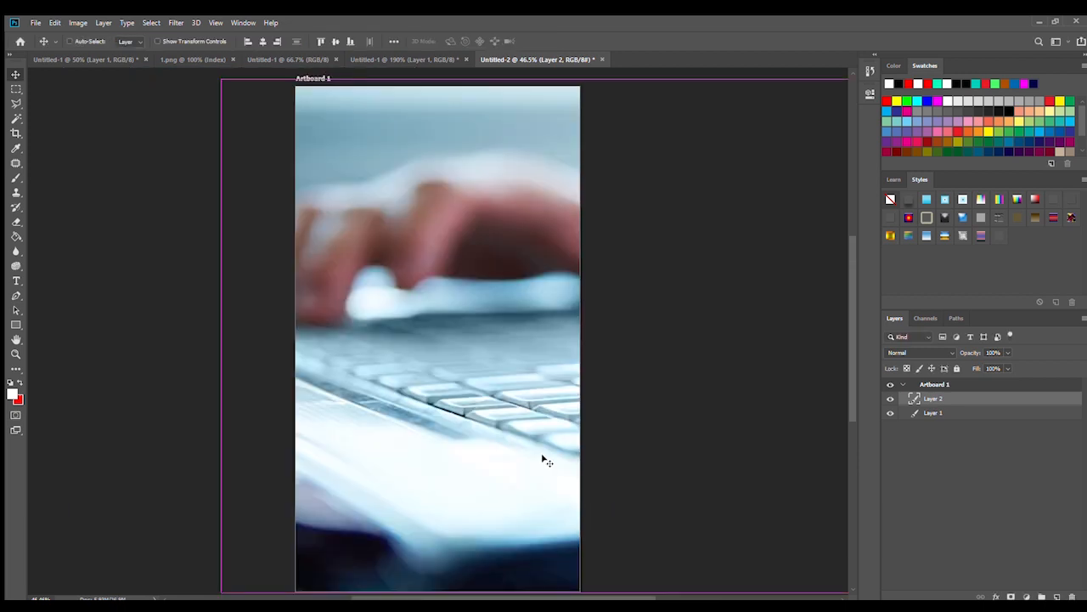
- Add a new layer above the keyboard photo and fill it with black
key(i)
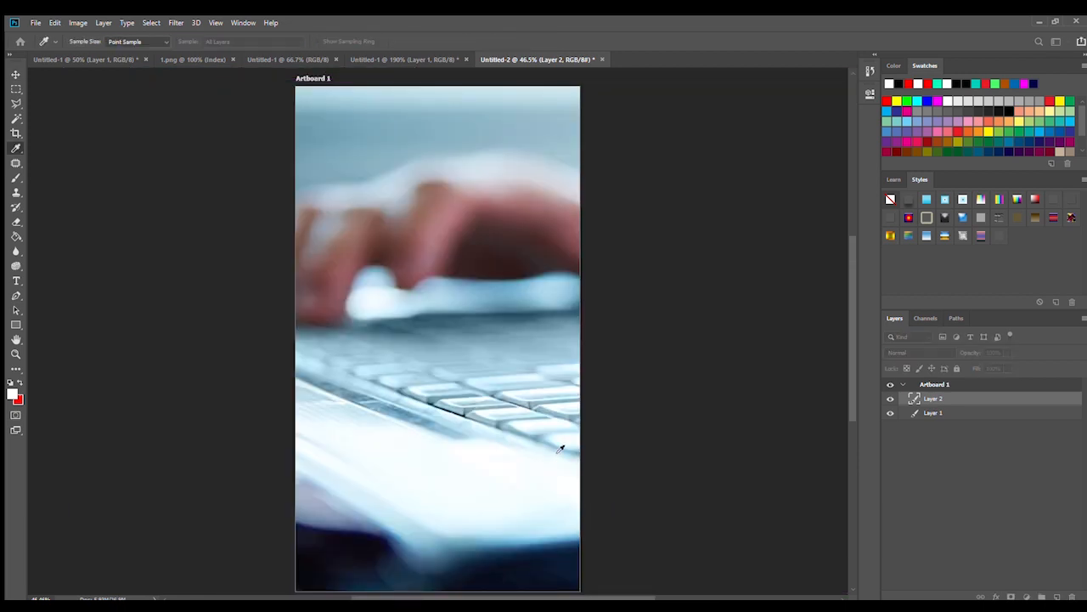
click(564, 254)
key(ctrl+shift+alt+n)
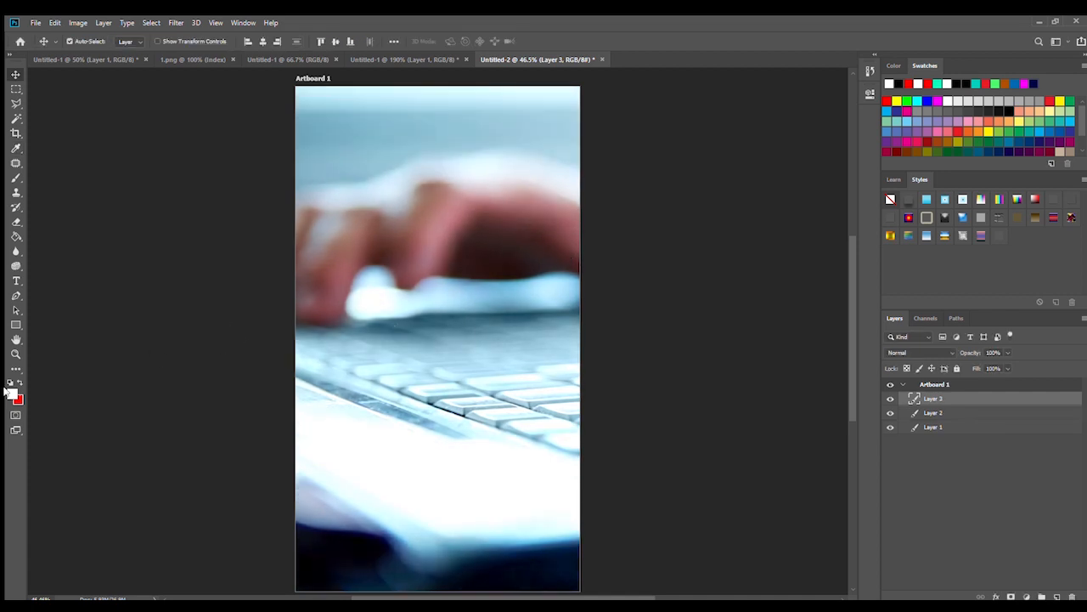
key(i)
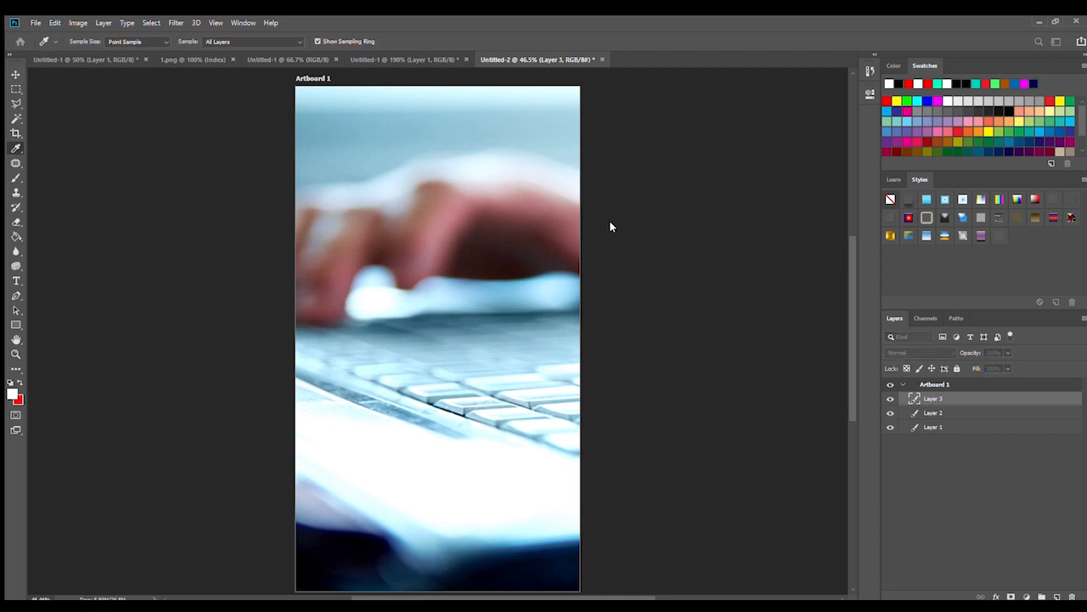
click(587, 244)
key(g)
click(502, 263)
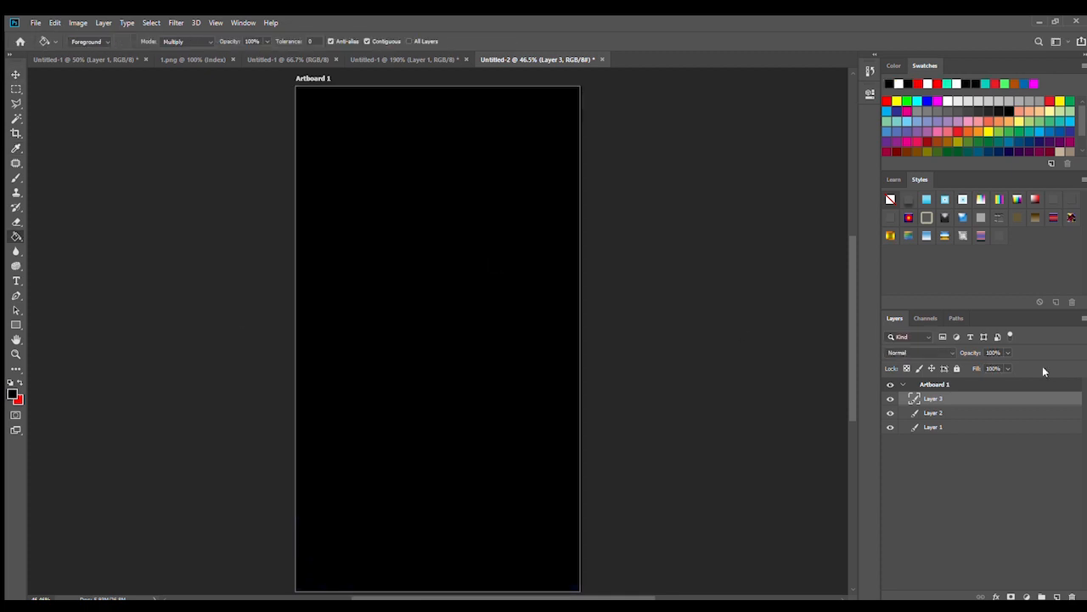
- Set the black overlay layer's opacity to 80%
click(998, 353)
text(80)
key(Return)
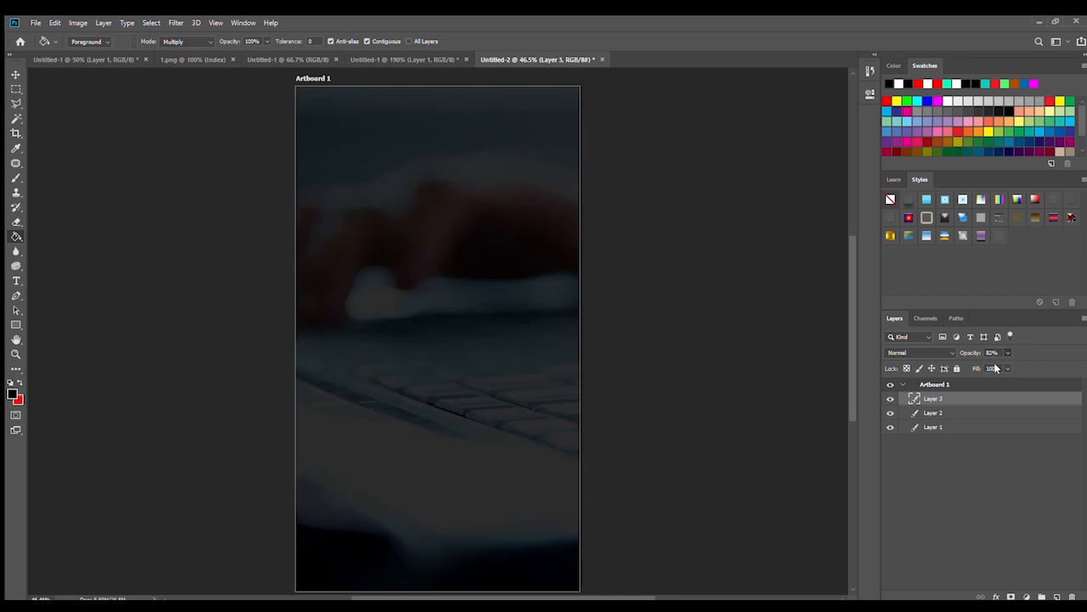
drag(994, 365, 991, 364)
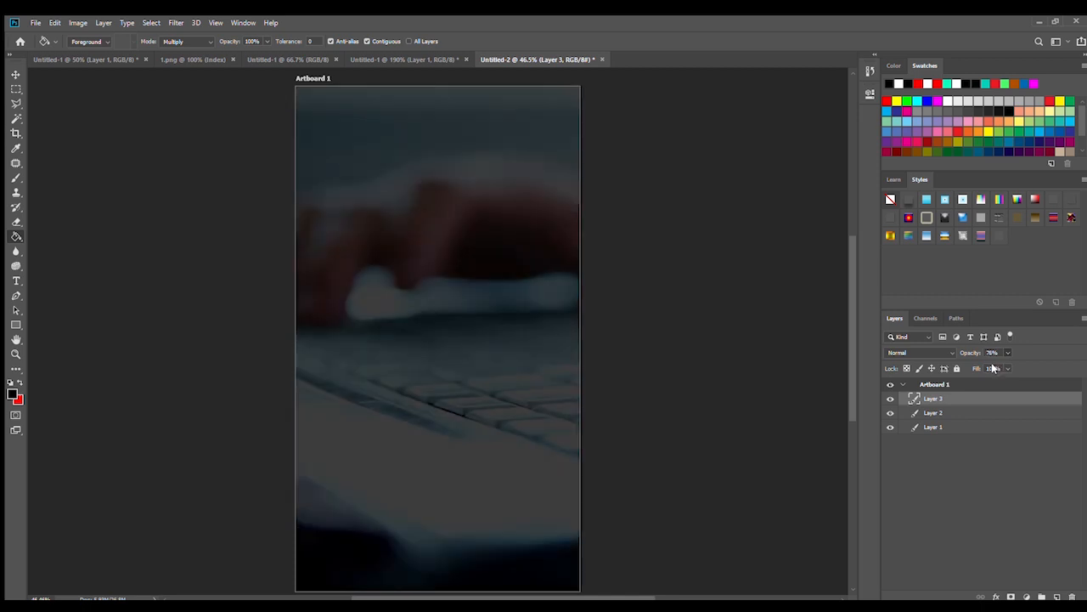
click(15, 89)
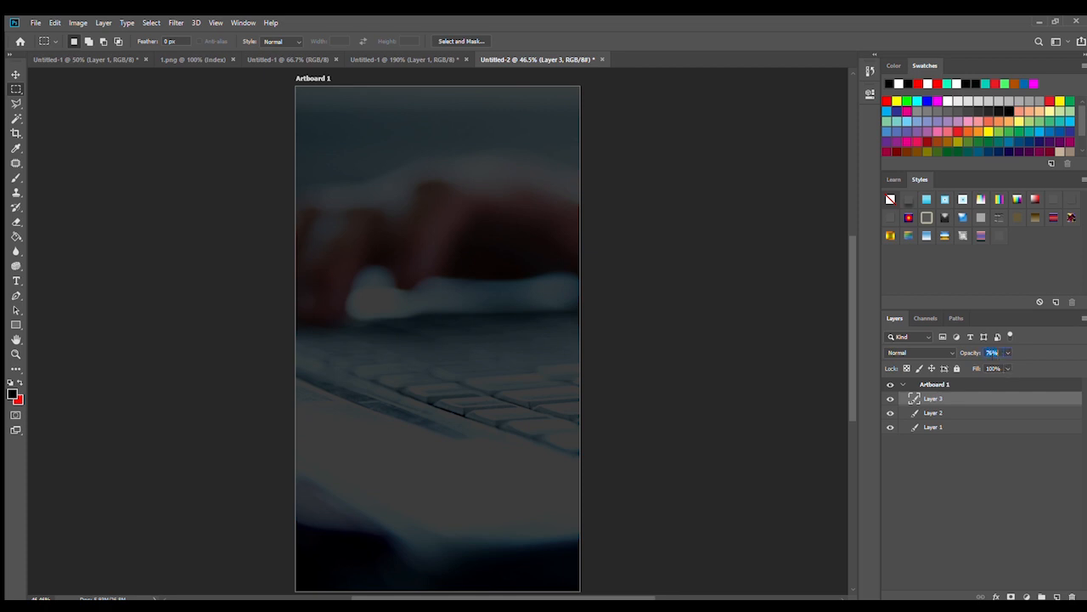
text(80)
key(Return)
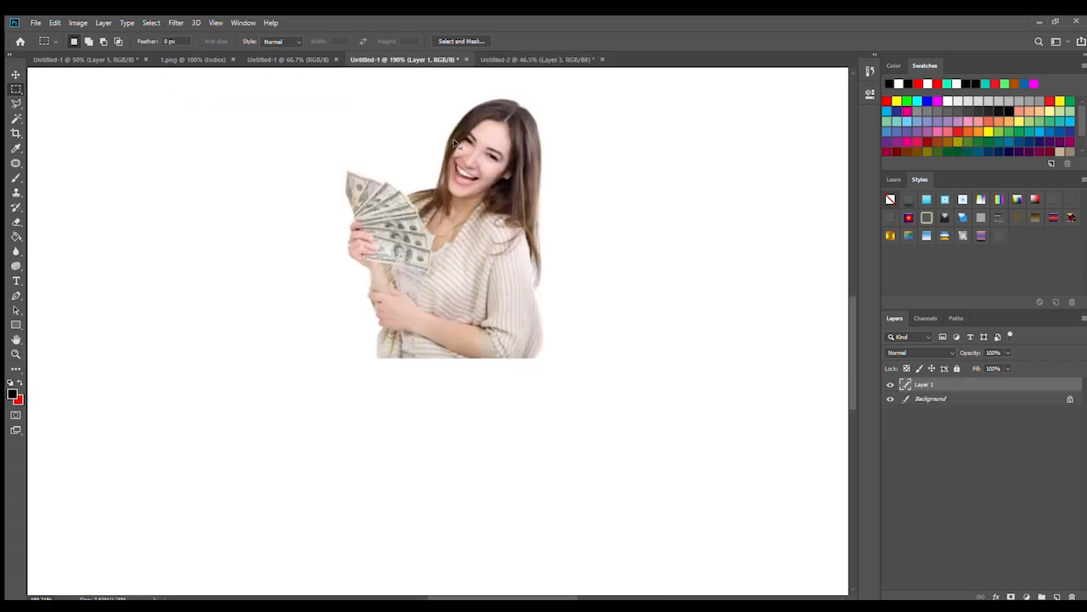
- Paste the photo of the woman holding money into the Untitled-2 artboard and delete the leftover white strips below her
click(527, 59)
key(ctrl+v)
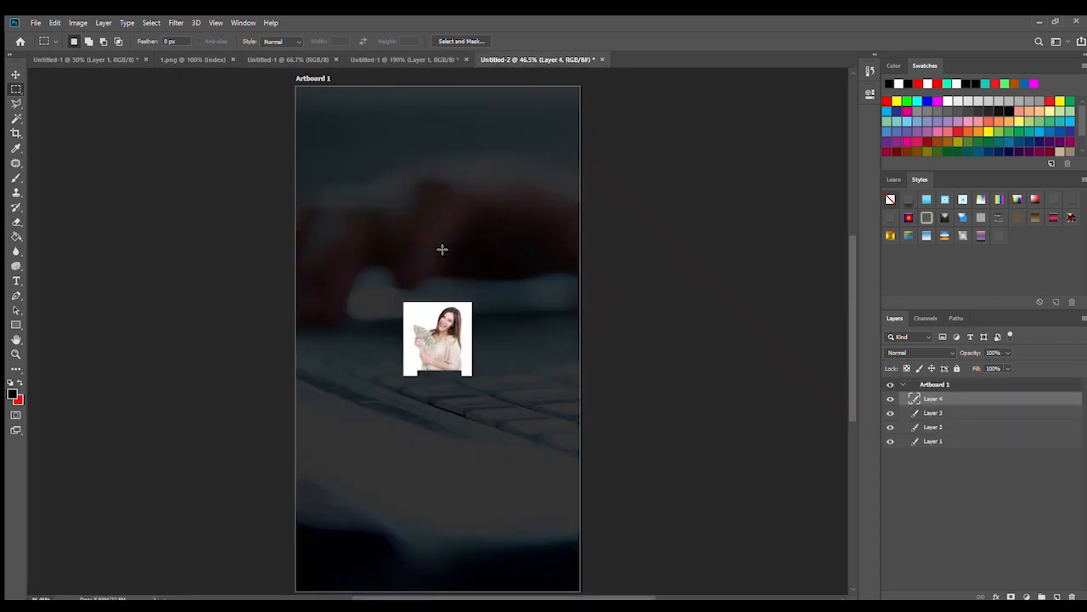
scroll(464, 361, up, 6)
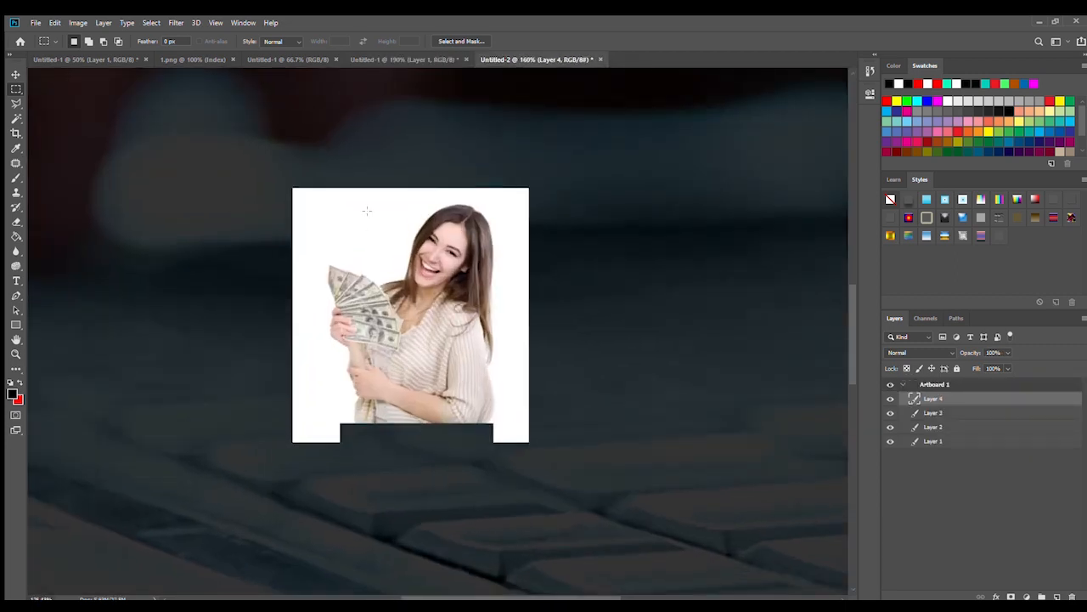
scroll(484, 322, up, 1)
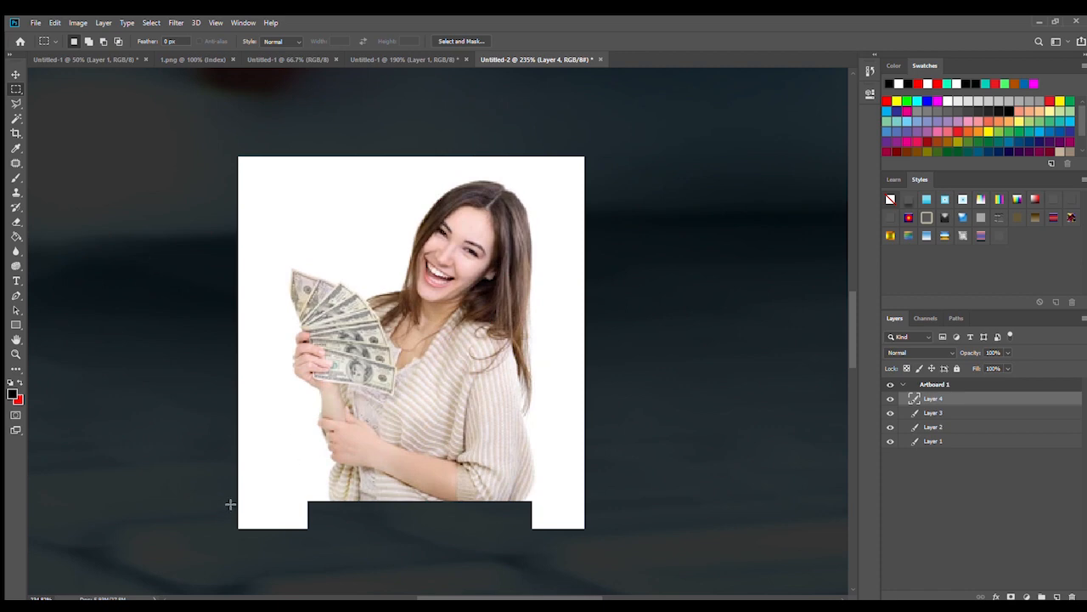
drag(346, 546, 622, 593)
key(Delete)
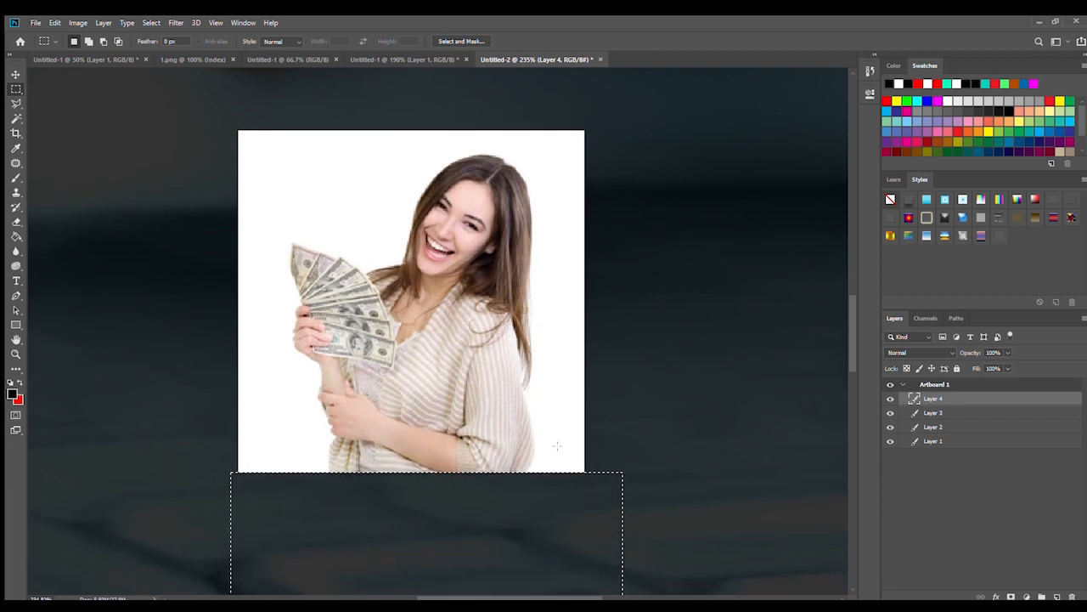
key(ctrl+d)
key(i)
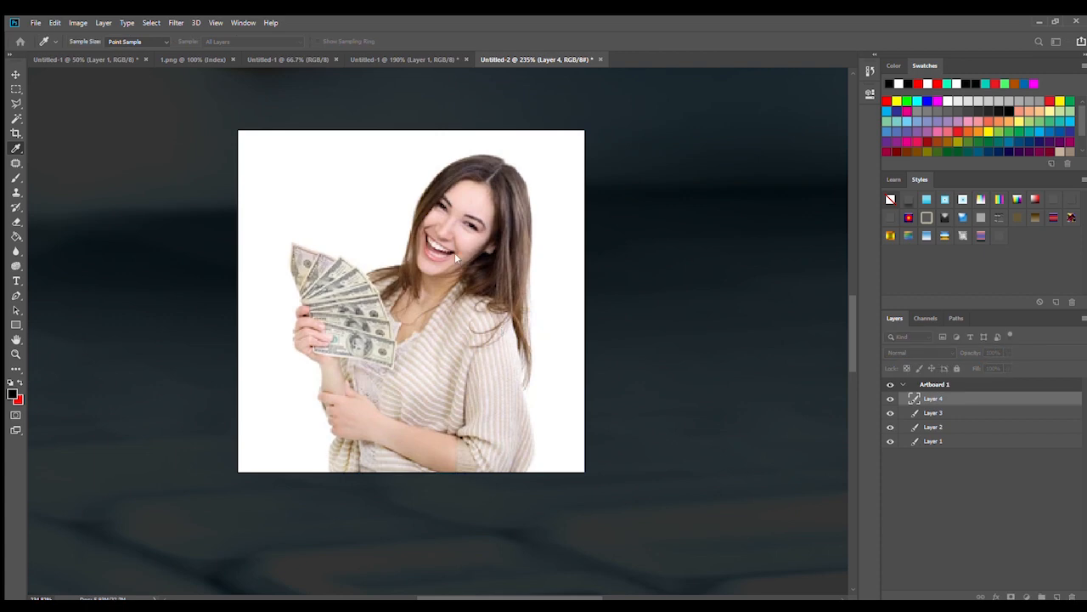
key(m)
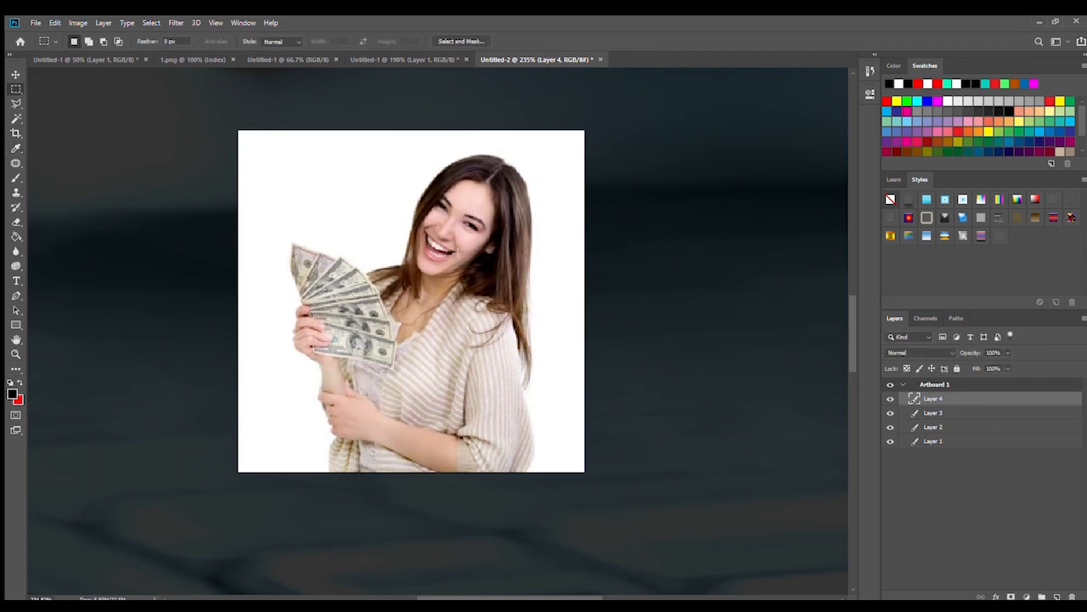
key(w)
click(557, 196)
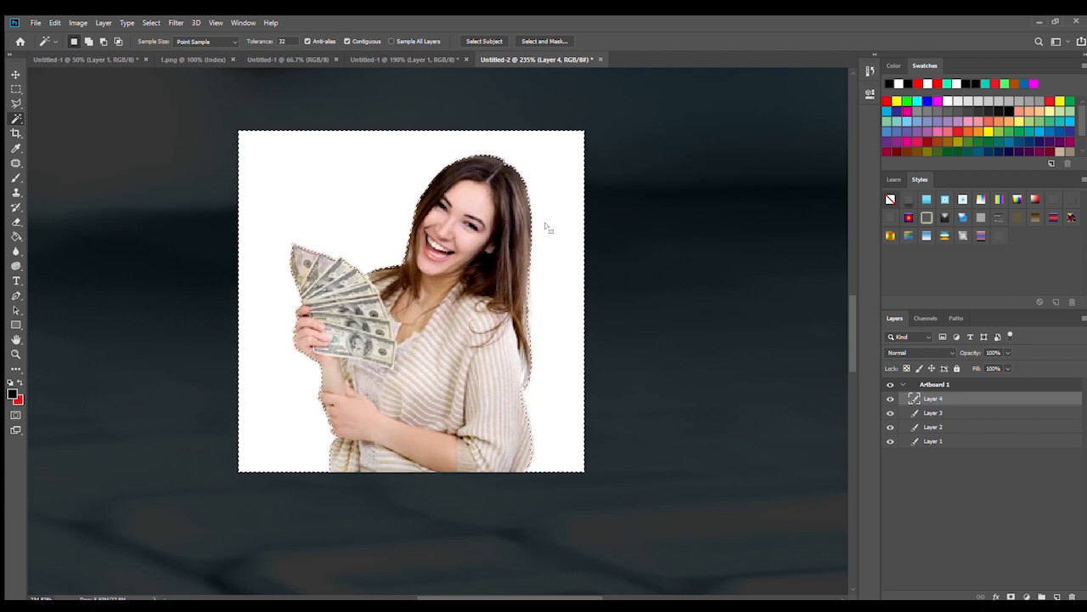
key(m)
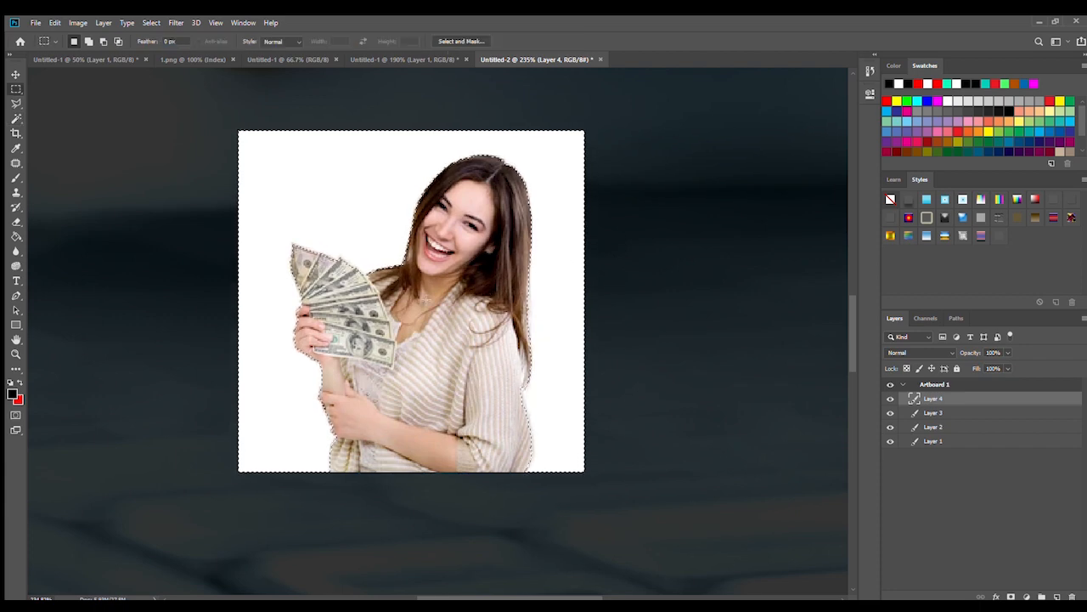
key(w)
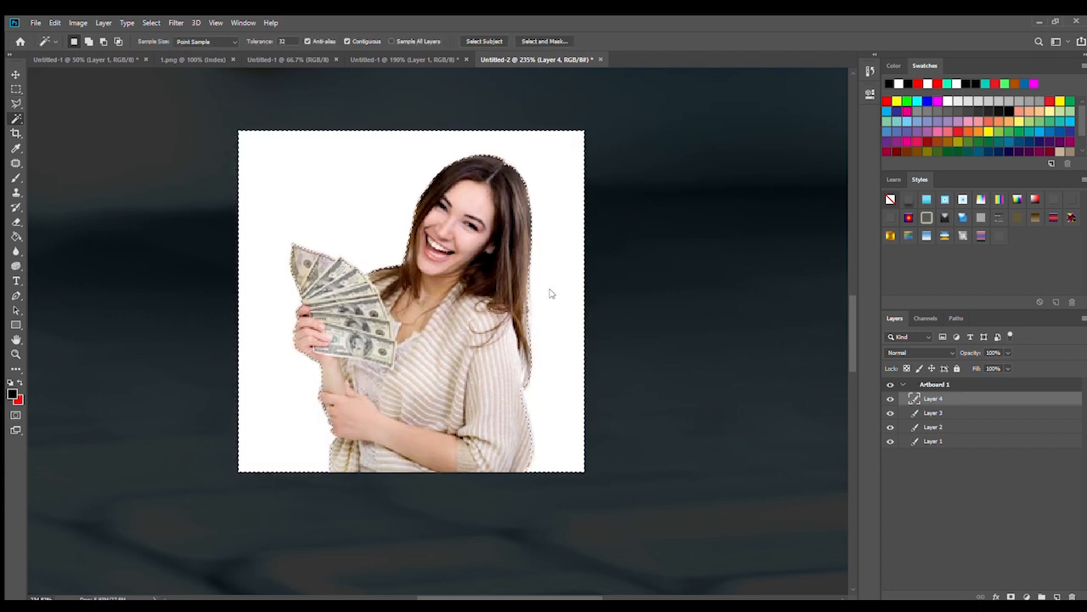
key(m)
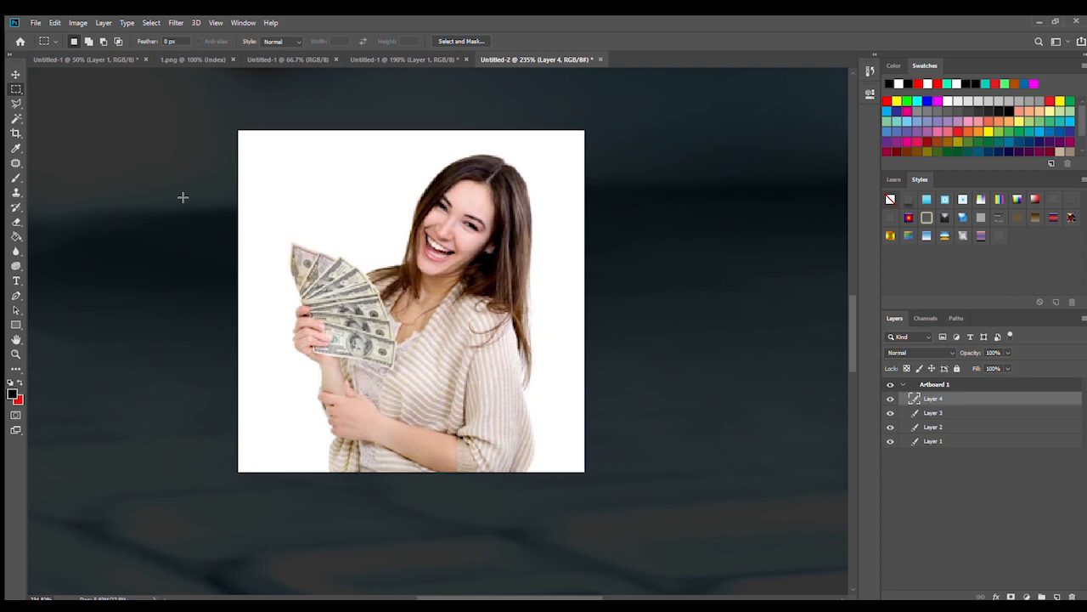
- Select the white background around the woman with the Magic Wand, delete it and clear the selection
key(w)
click(269, 166)
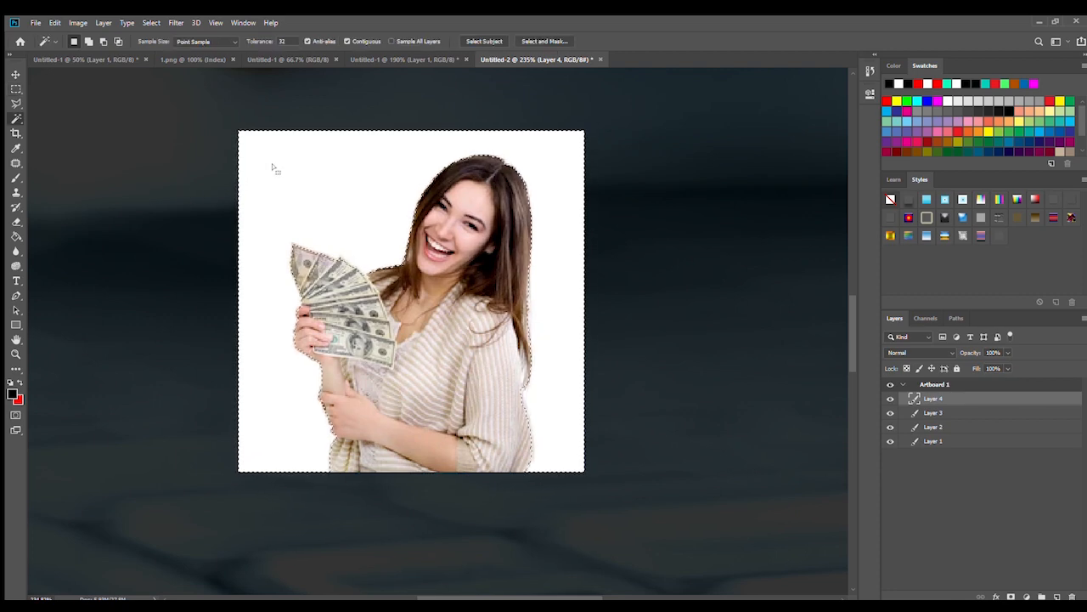
key(Delete)
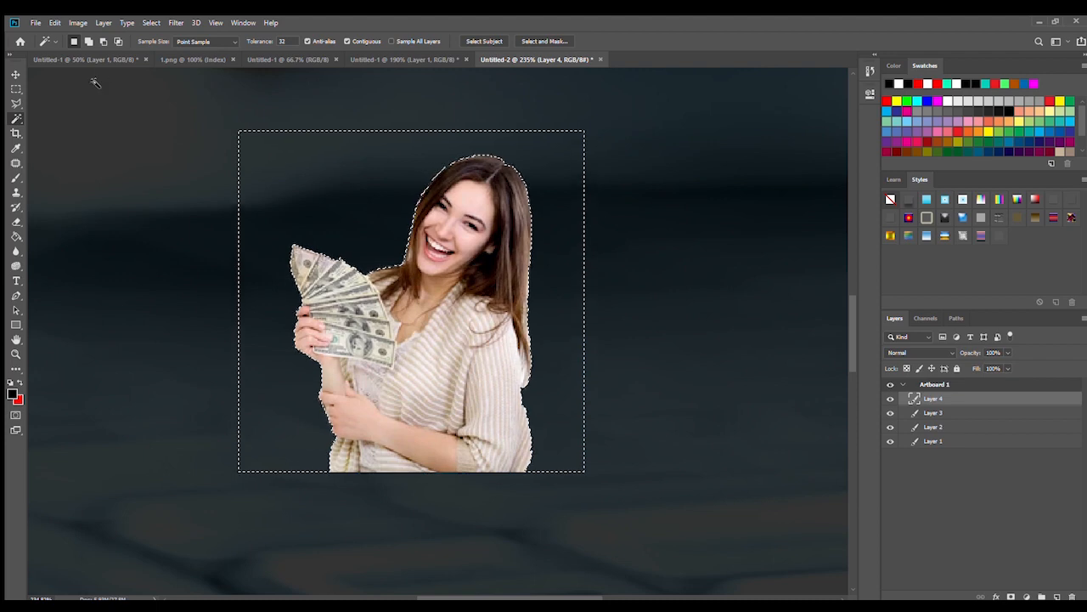
key(m)
click(136, 202)
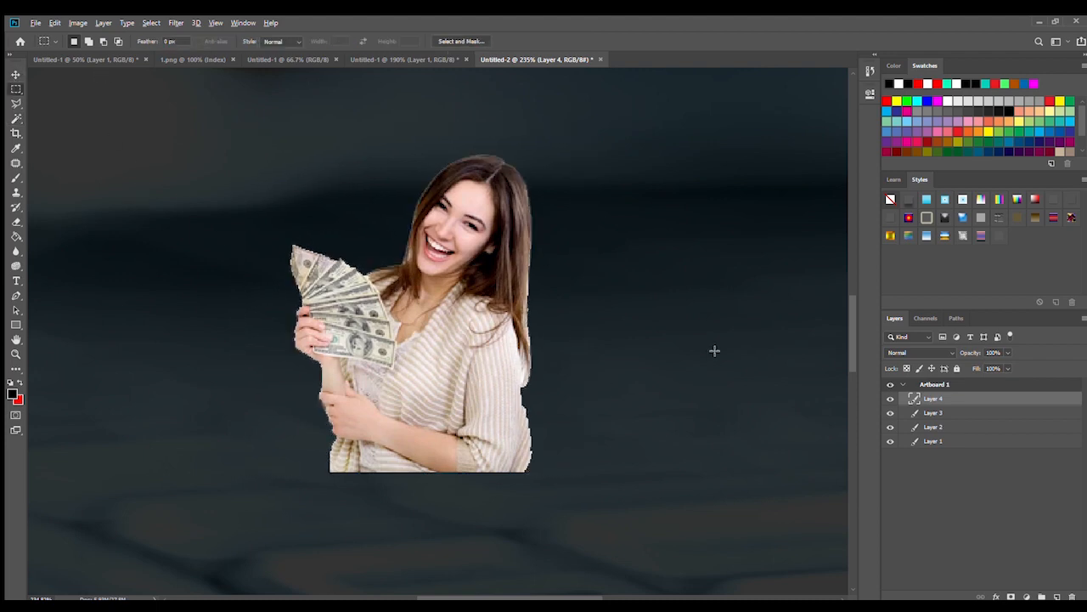
- Erase the jagged white fringe along the outer edge of the woman's sleeve with the Eraser
scroll(536, 368, up, 5)
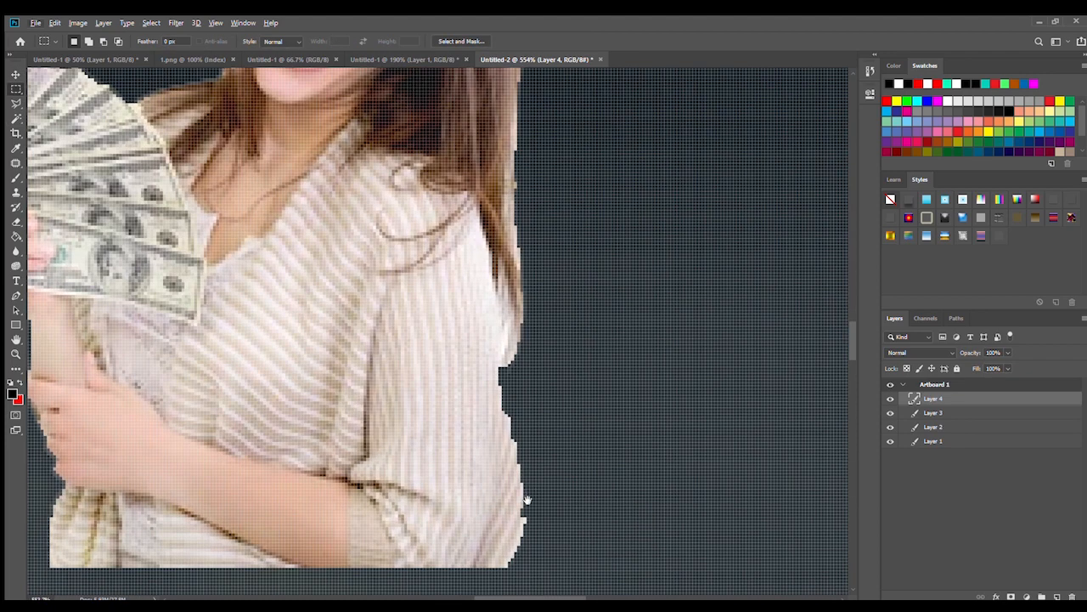
drag(528, 498, 521, 358)
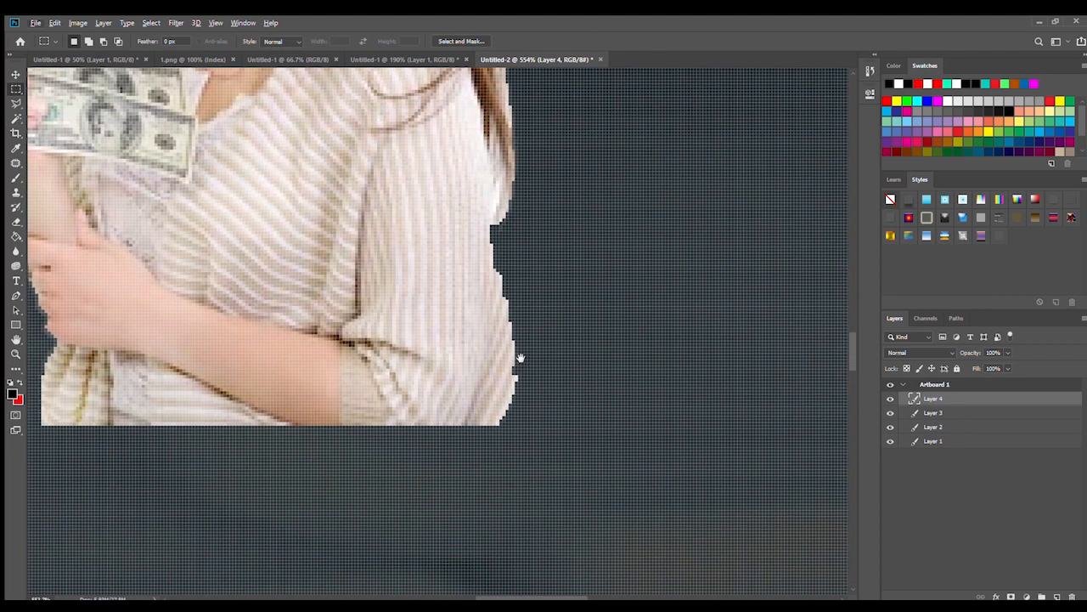
key(e)
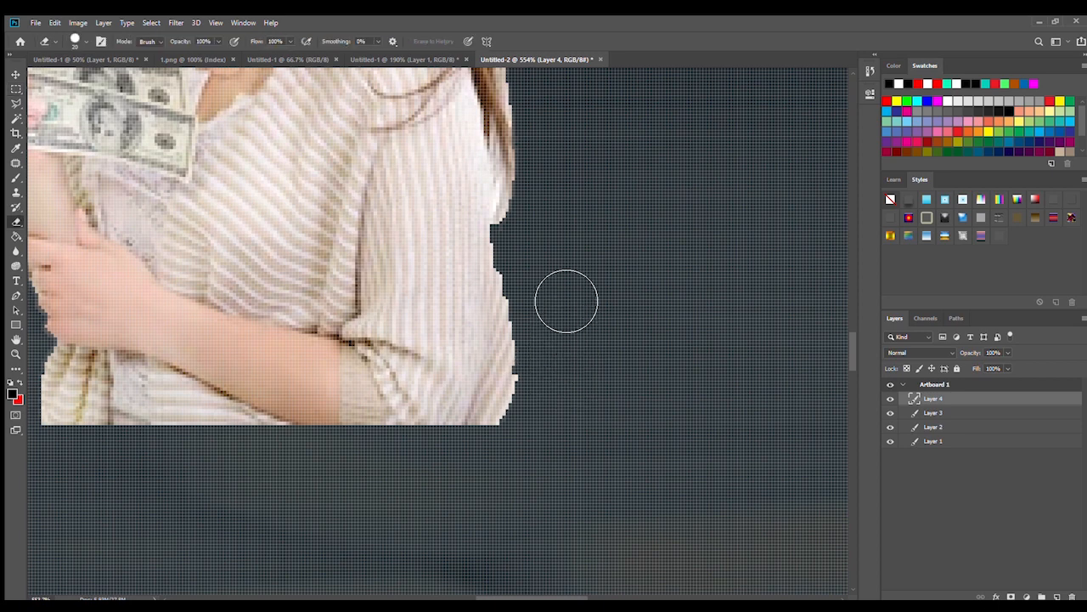
drag(572, 392, 537, 471)
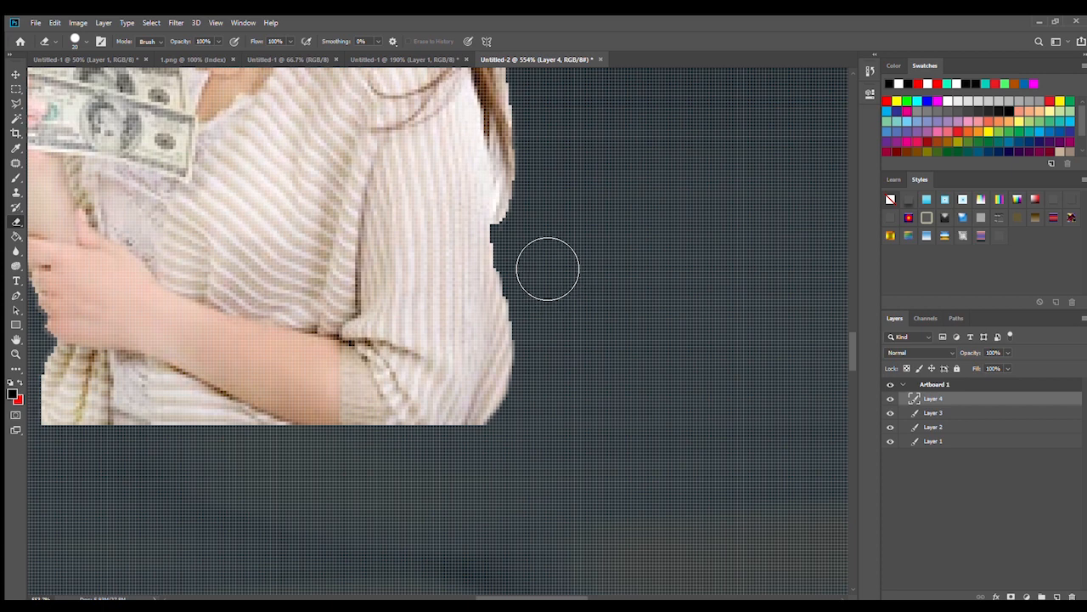
drag(549, 264, 553, 296)
drag(560, 340, 566, 425)
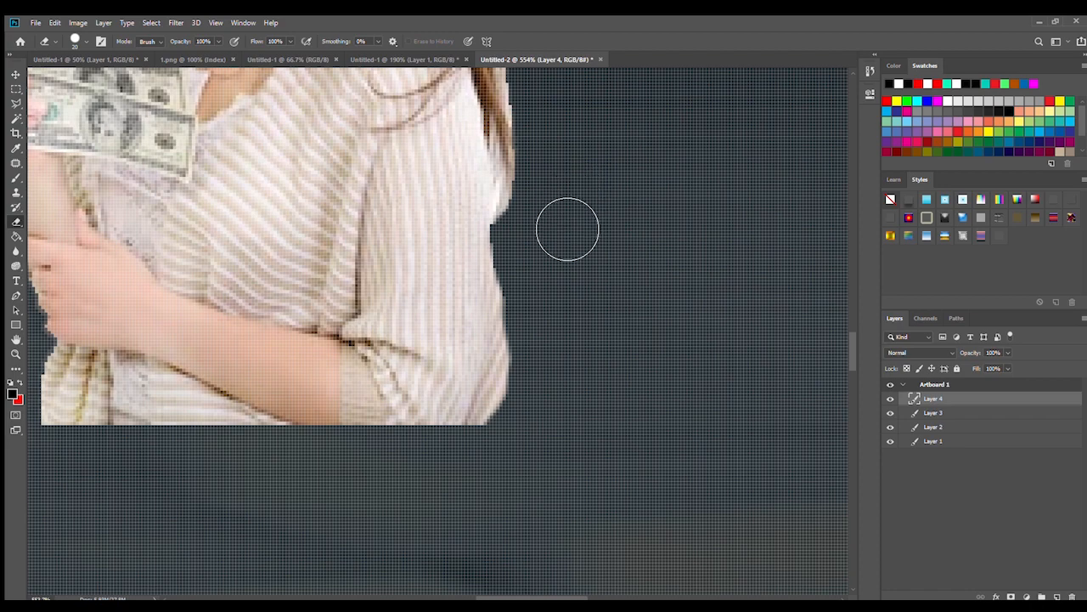
- Erase the leftover fringe beside the shoulder and around the outline of the woman's long hair and head
scroll(578, 255, up, 4)
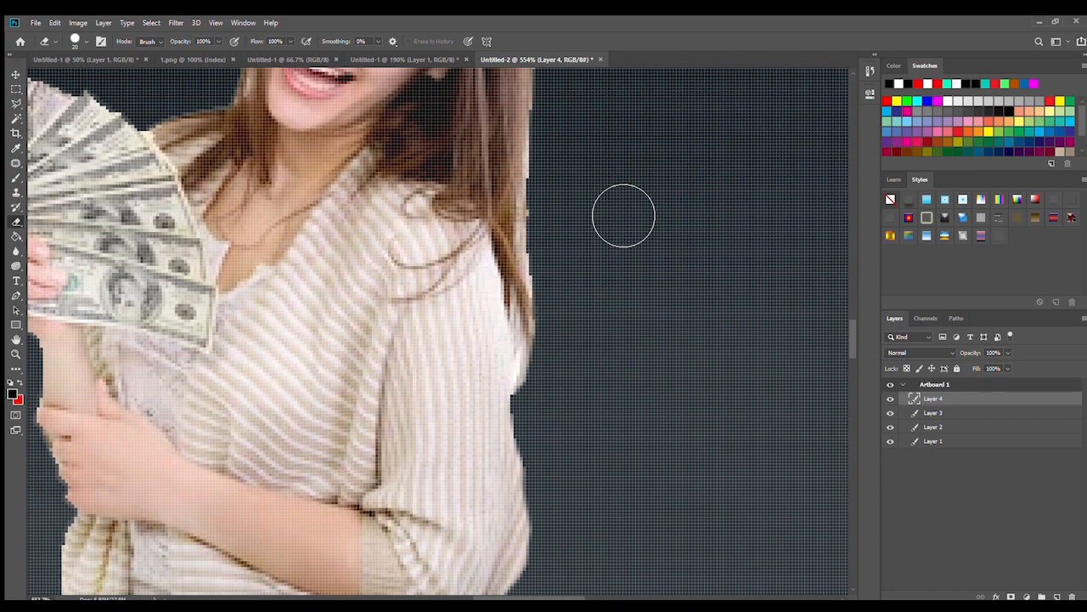
mouse_move(595, 175)
mouse_down()
mouse_move(575, 221)
mouse_move(583, 347)
mouse_move(566, 425)
mouse_up()
alt+scroll(572, 393, down, 2)
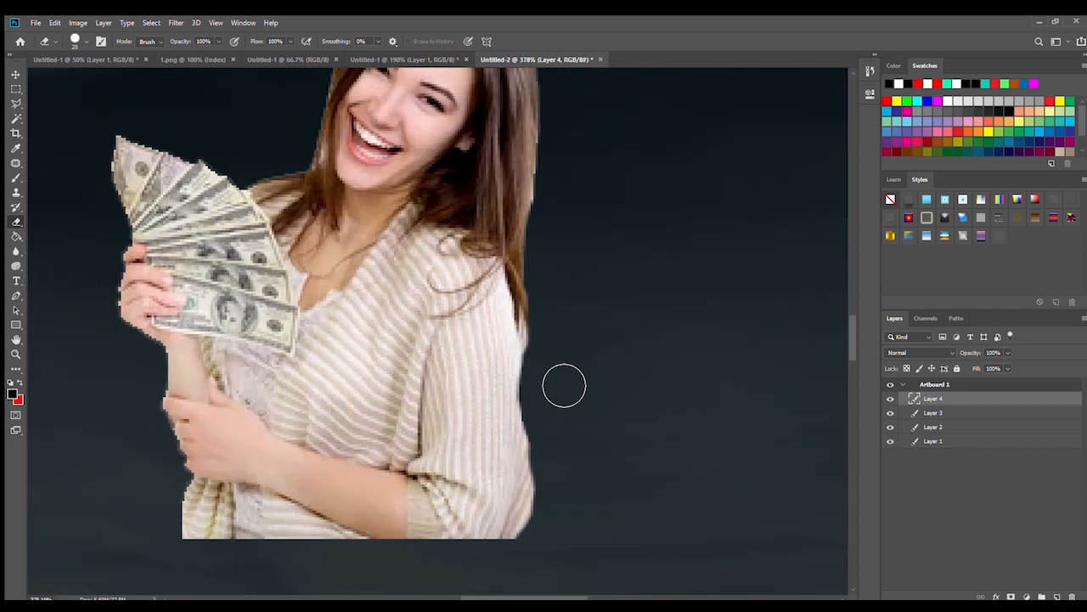
alt+scroll(569, 255, down, 4)
alt+scroll(586, 179, up, 5)
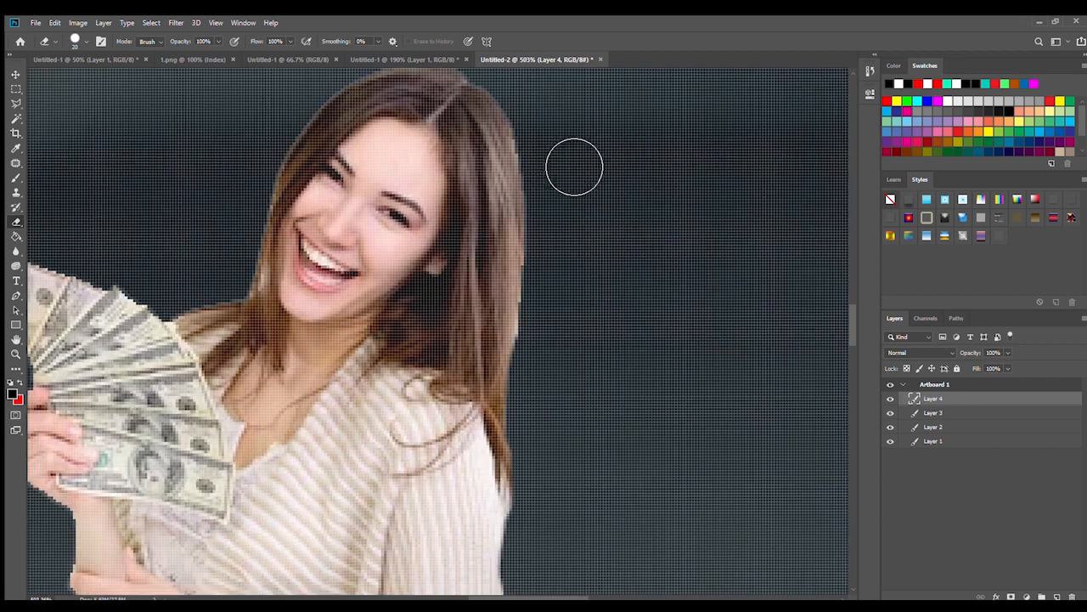
mouse_move(565, 158)
mouse_down()
mouse_move(571, 293)
mouse_move(559, 406)
mouse_move(614, 452)
mouse_up()
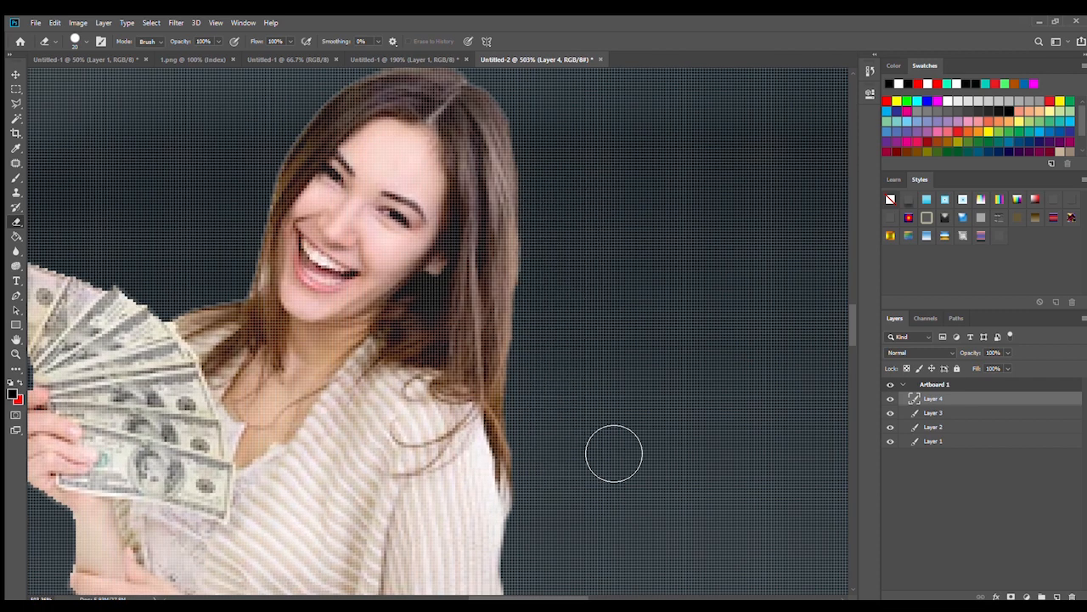
alt+scroll(663, 376, down, 3)
alt+scroll(544, 170, up, 4)
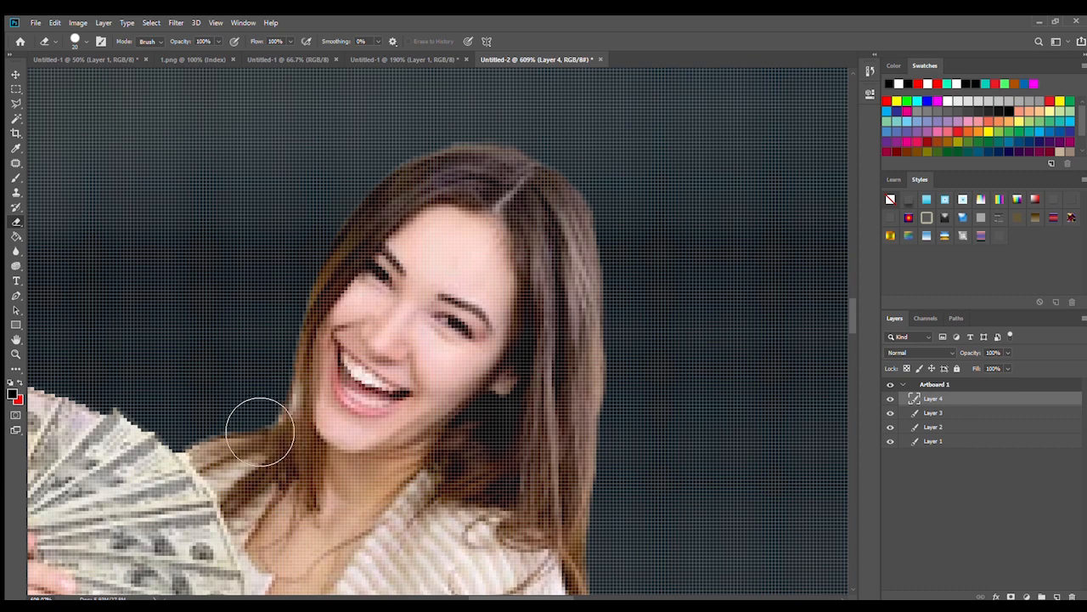
- Erase the rough edges around the fanned banknotes, the hand holding them and the forearm
scroll(527, 155, down, 6)
scroll(325, 237, up, 3)
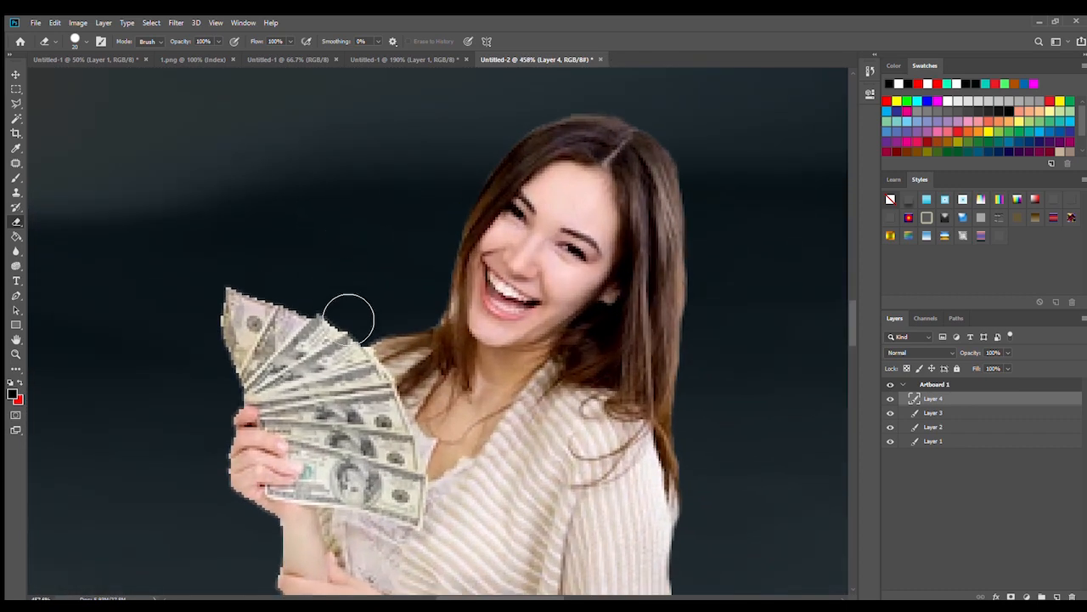
mouse_move(351, 311)
mouse_down()
mouse_move(247, 295)
mouse_move(220, 385)
mouse_move(222, 354)
mouse_move(239, 426)
mouse_move(224, 489)
mouse_up()
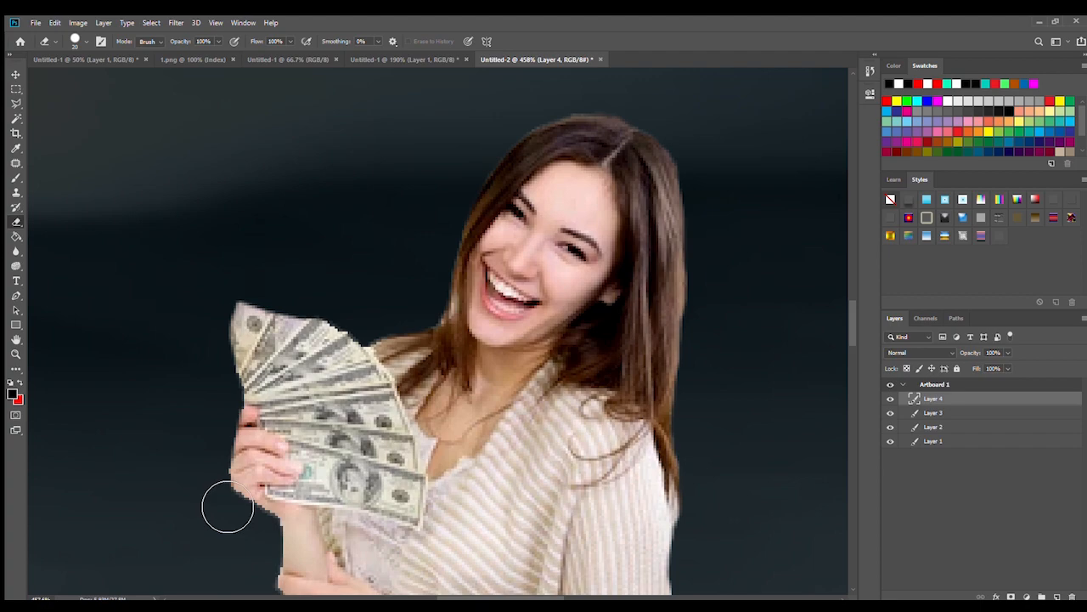
scroll(360, 359, down, 7)
scroll(328, 562, up, 8)
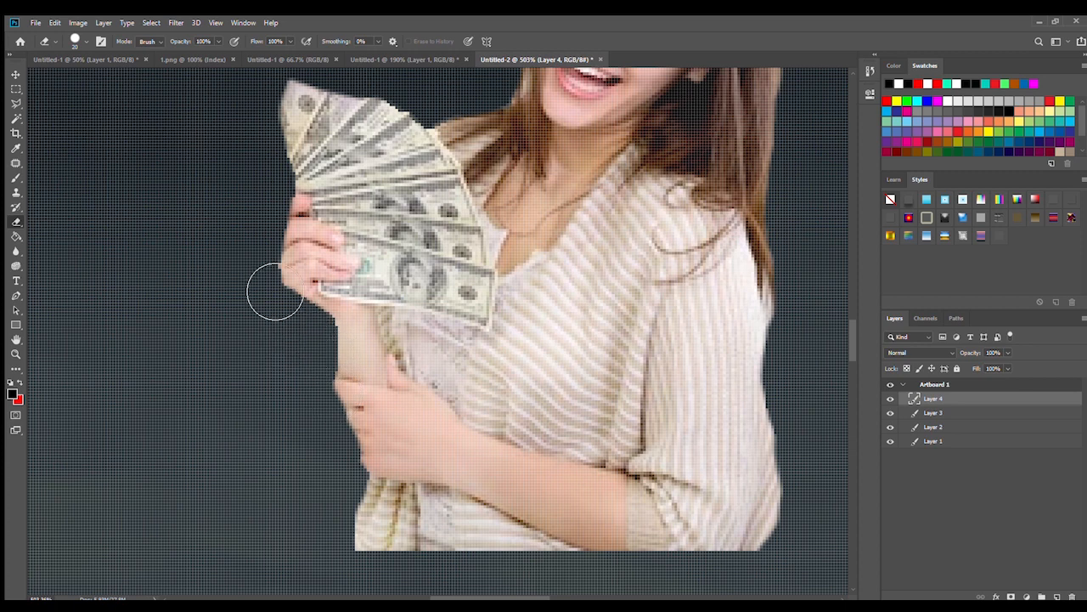
click(16, 89)
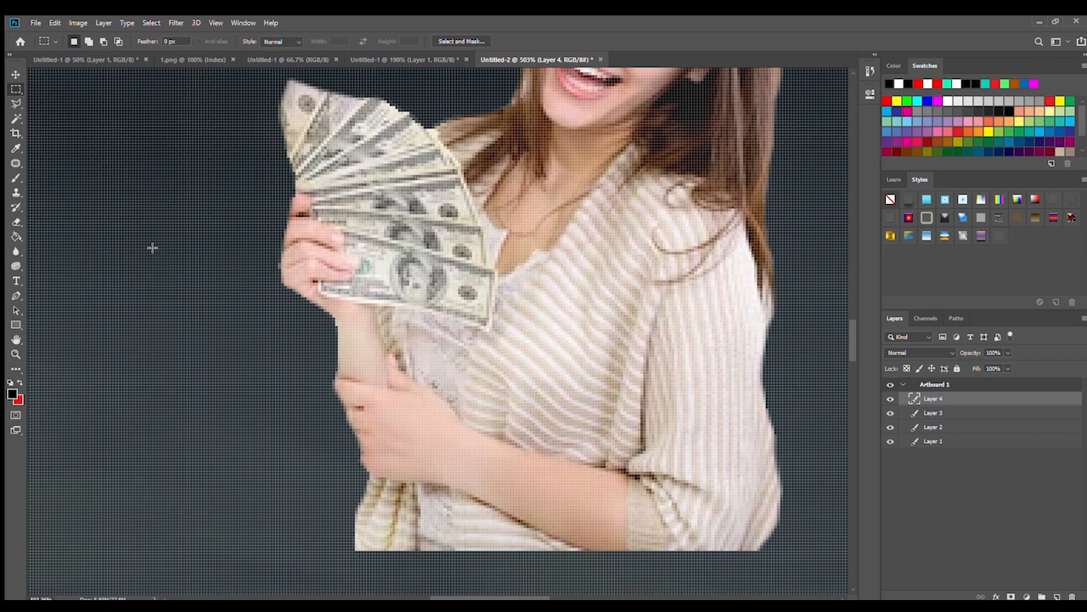
- Scale the cut-out woman to about 465% and place her in the artboard's lower-right corner
scroll(271, 321, down, 3)
scroll(408, 374, down, 5)
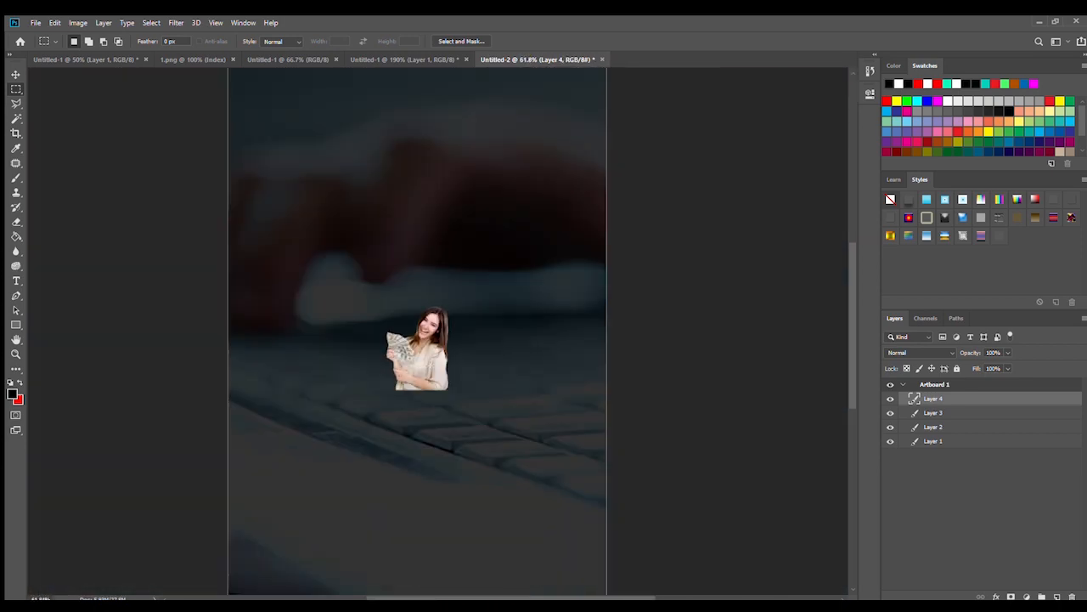
key(ctrl+t)
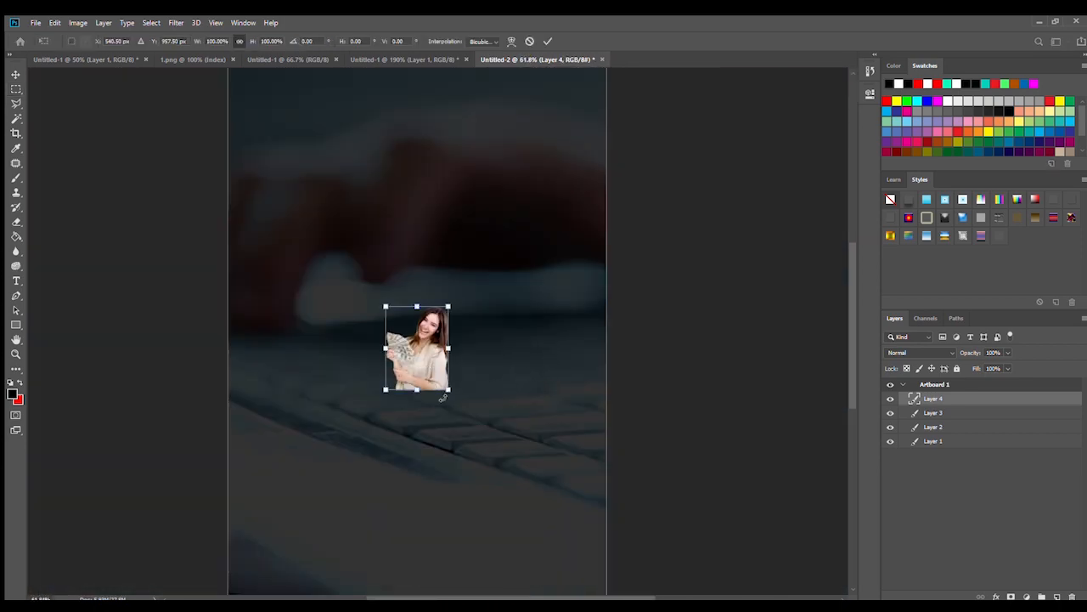
drag(448, 391, 614, 567)
scroll(599, 445, down, 2)
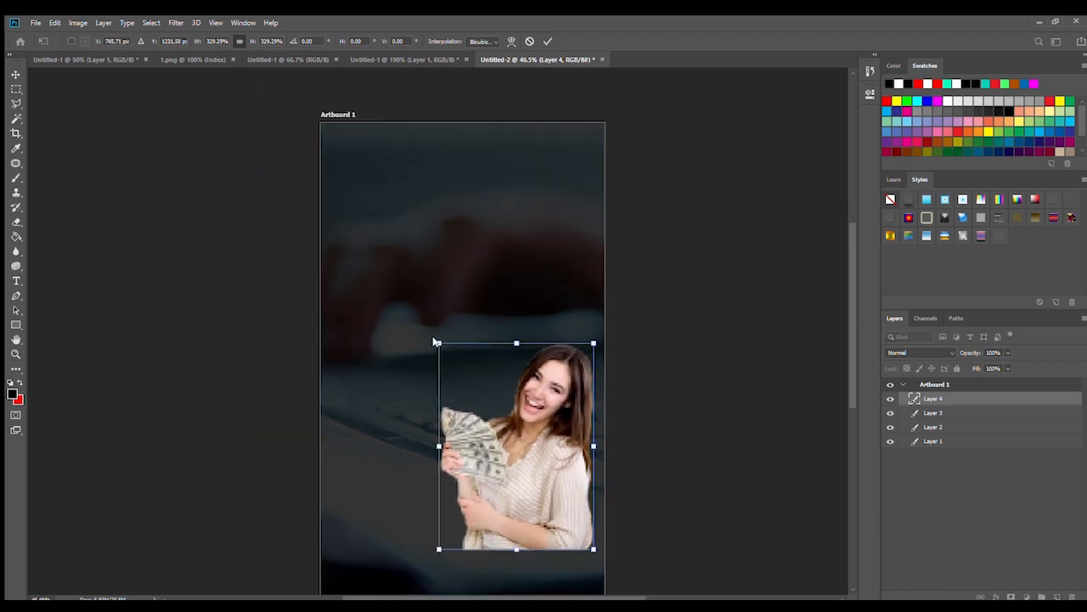
drag(437, 342, 347, 179)
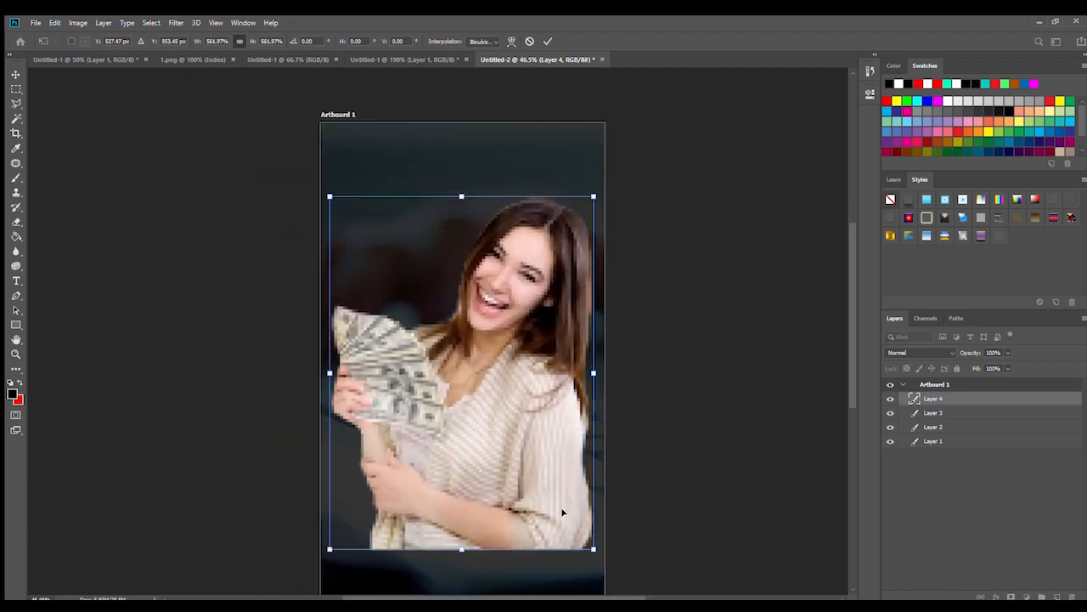
drag(594, 550, 546, 486)
scroll(555, 451, down, 2)
drag(514, 409, 557, 502)
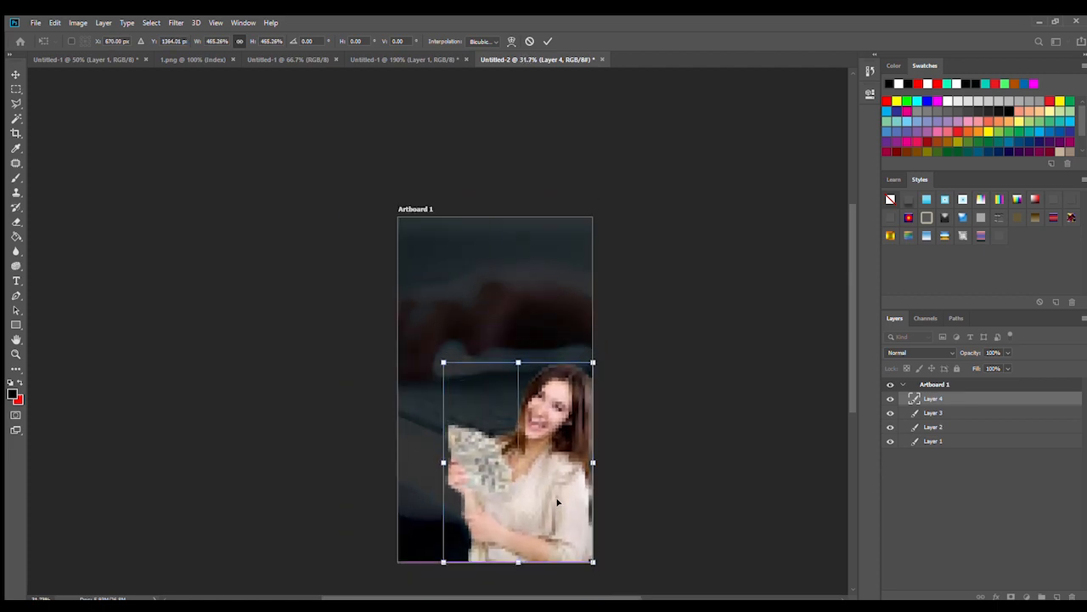
key(Return)
- Erase the remaining brownish fringe on top of the enlarged woman's hair
scroll(653, 158, up, 8)
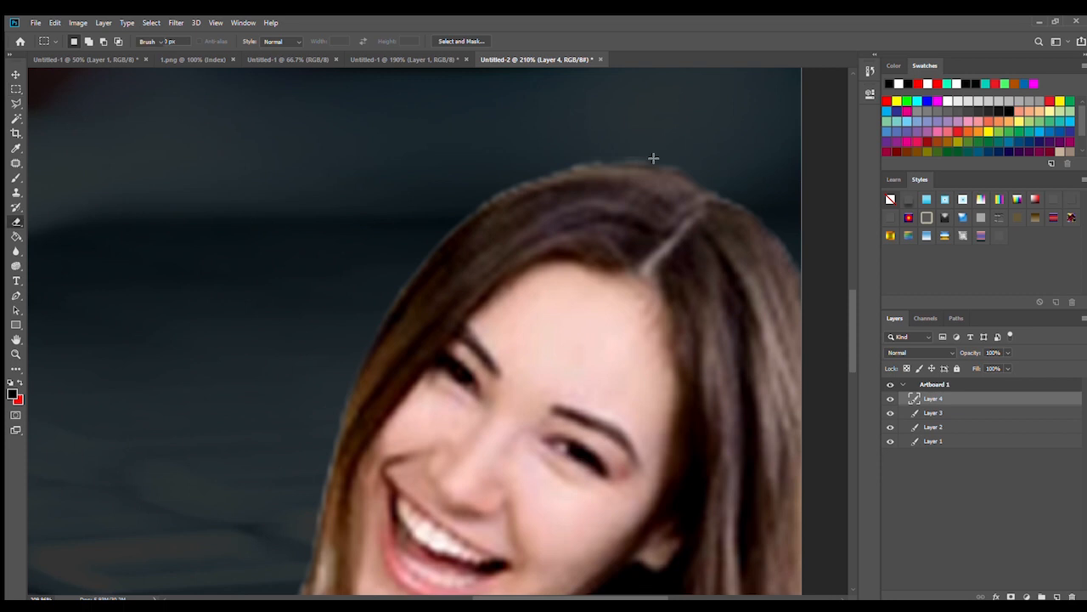
key(e)
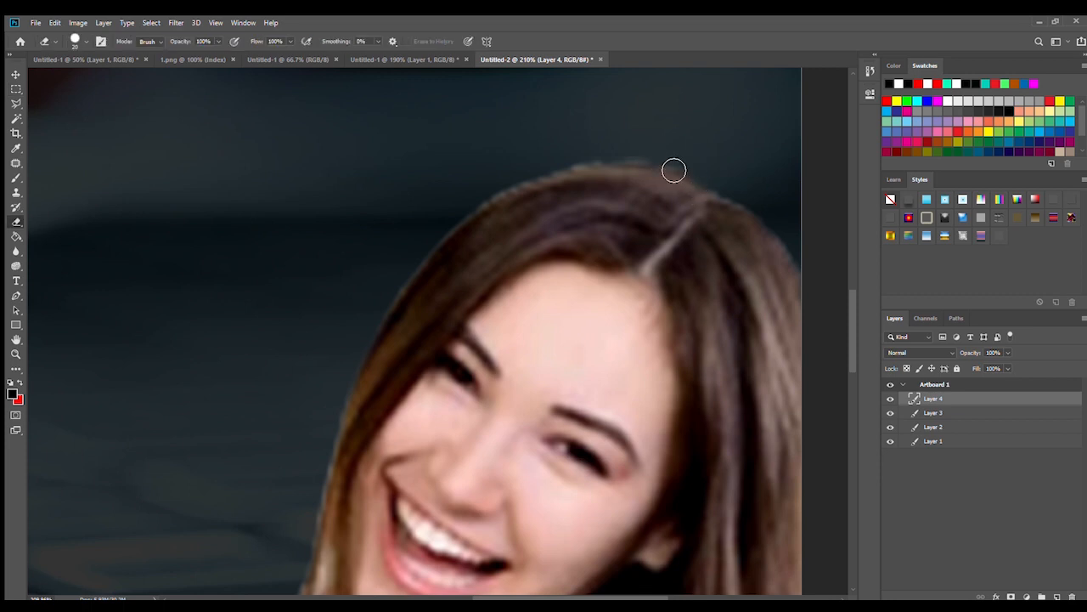
scroll(377, 342, down, 5)
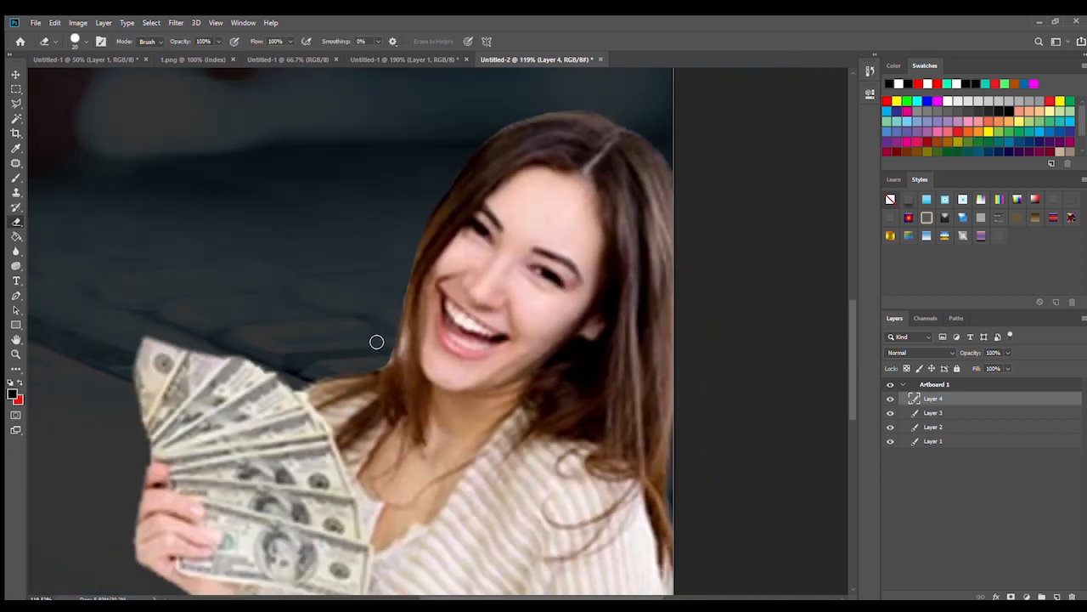
scroll(371, 338, down, 5)
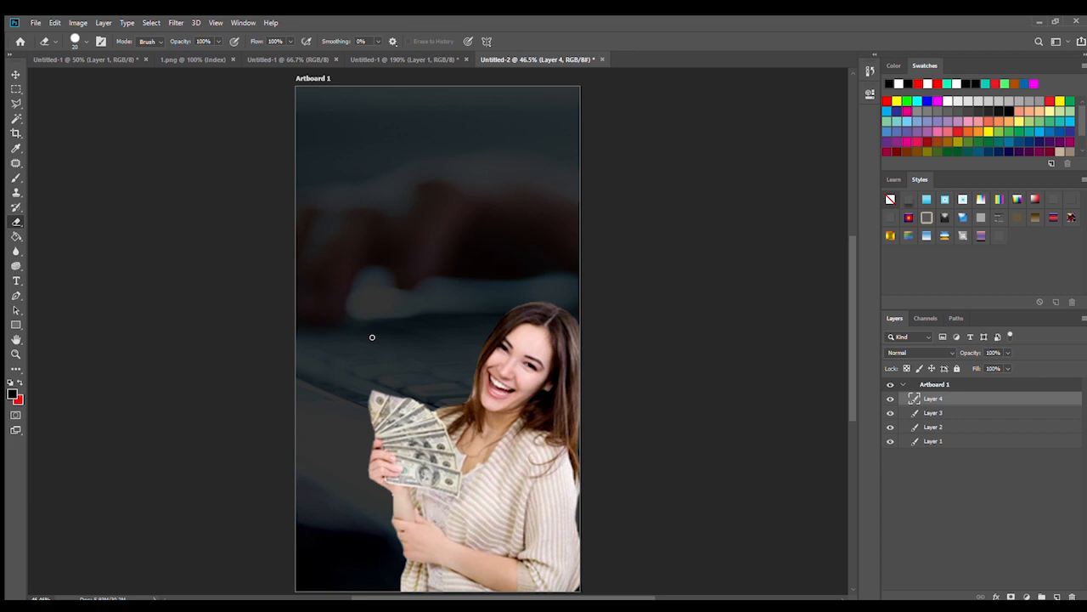
- Add the text "14 WEBSITES TO FIND REMOTE FREELANCE JOBS EASILY IN 2023" over six lines in the upper artboard area
key(t)
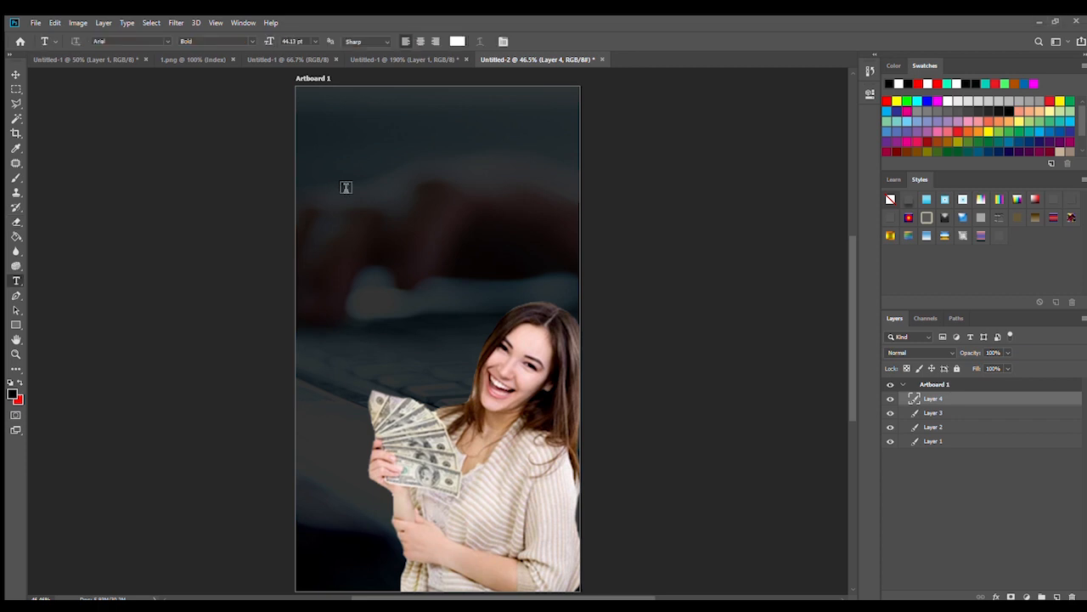
click(345, 187)
text(14 WEBSITES TO FIND REMOTE FREELANCE JOBS EASILY IN 2023)
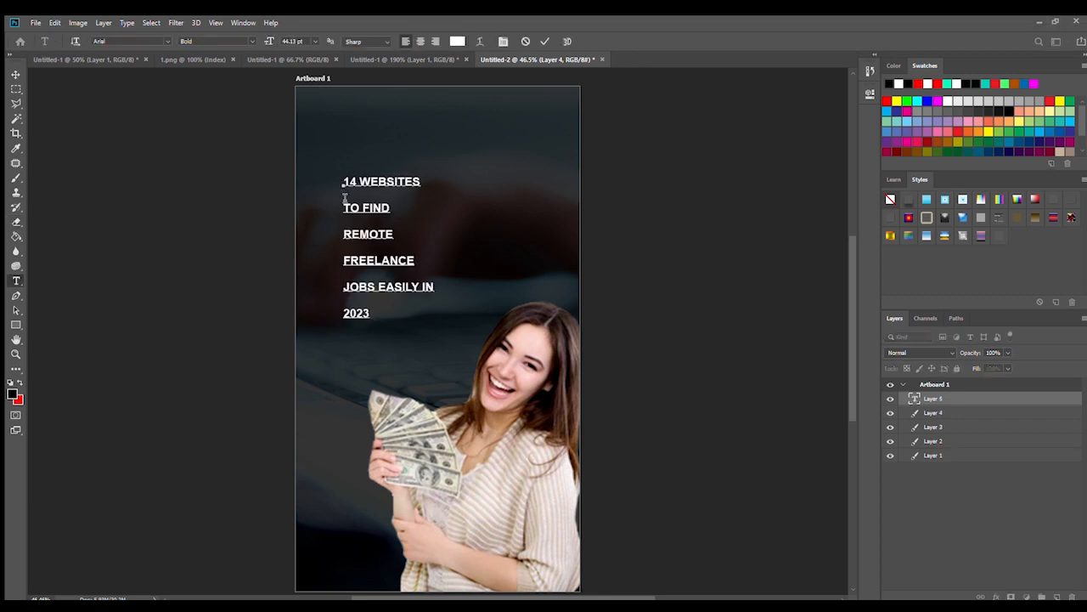
- Tighten the line spacing of the whole headline so its six lines sit close together without overlapping, and finish editing the text
key(ctrl+a)
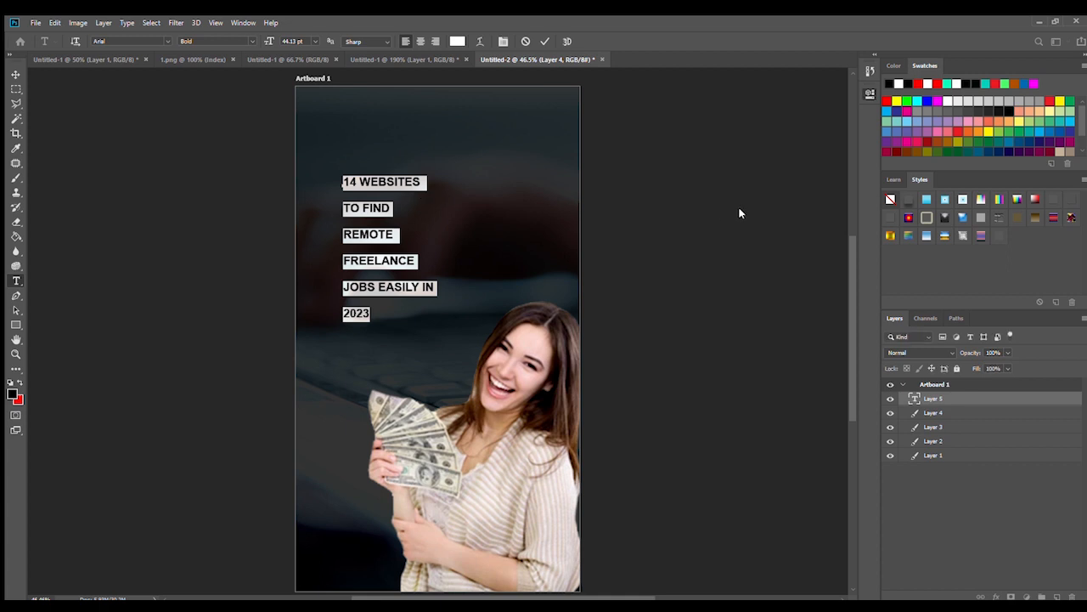
key(alt+Up)
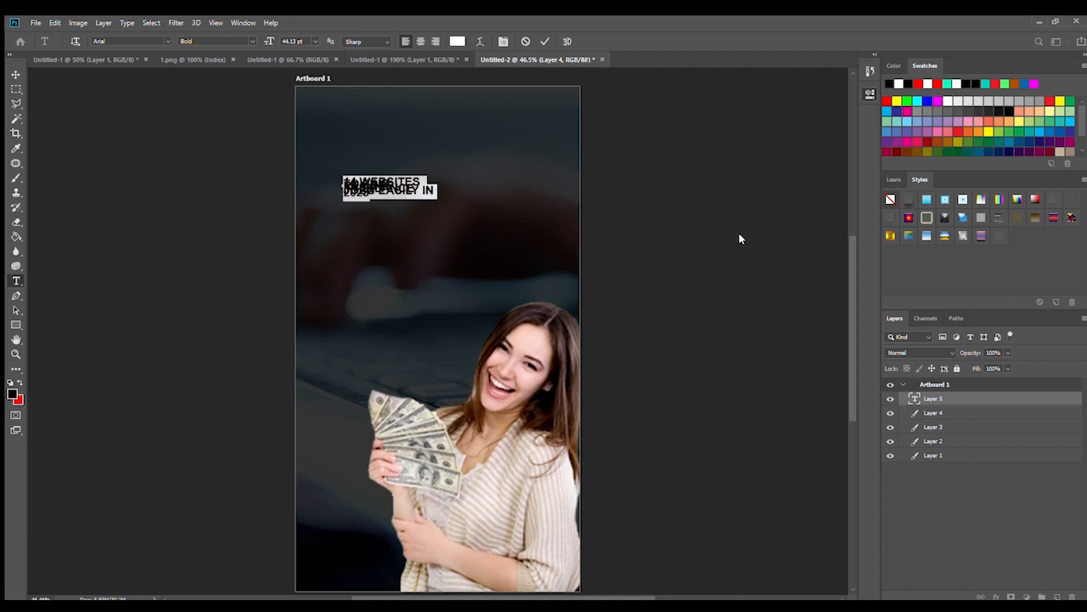
key(alt+Down)
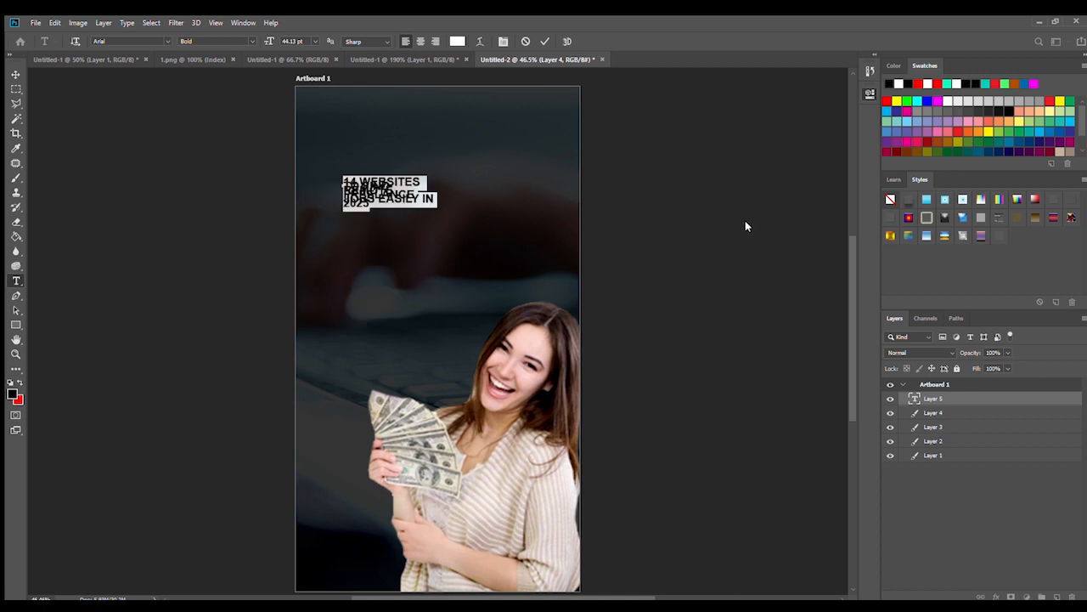
key(alt+Down)
key(alt+Down)
key(alt+Down)
key(alt+Down)
key(alt+Down)
key(alt+Down)
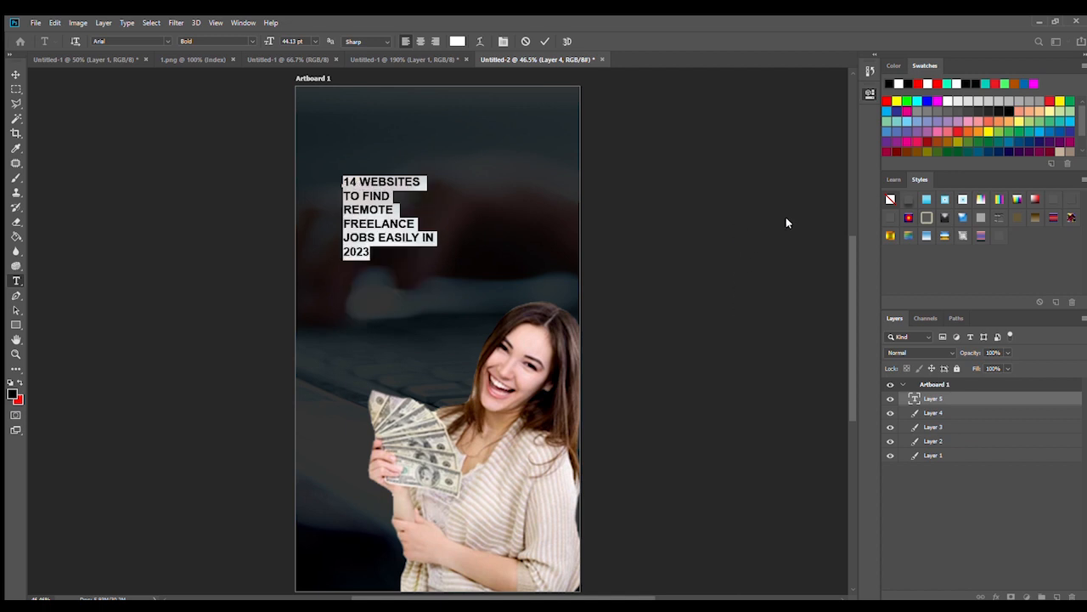
click(368, 202)
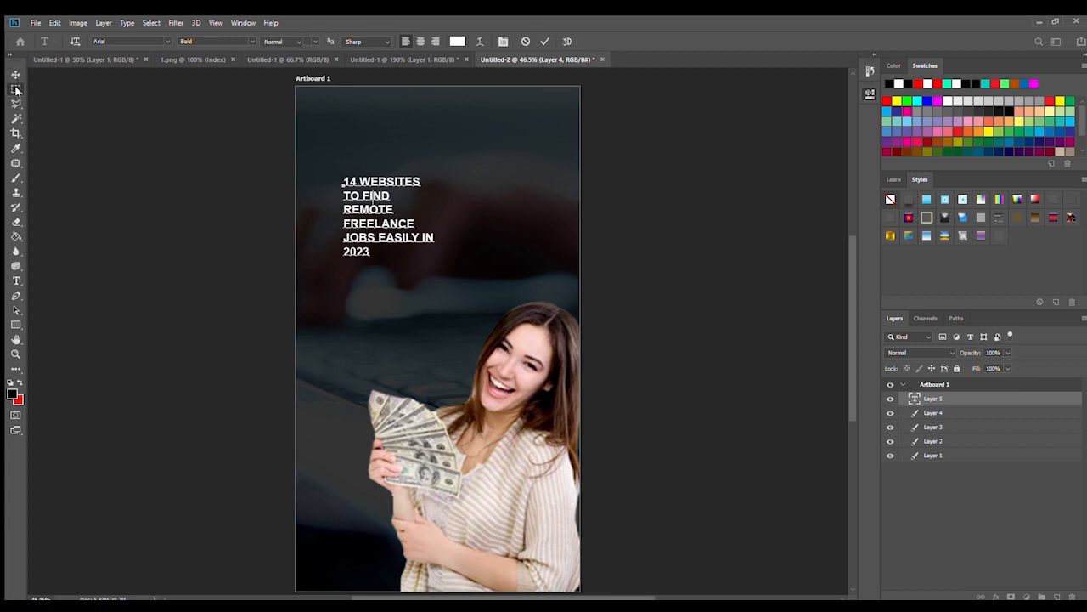
click(15, 91)
- Scale the headline to about 235% and position it above the woman near the artboard's left edge
click(16, 74)
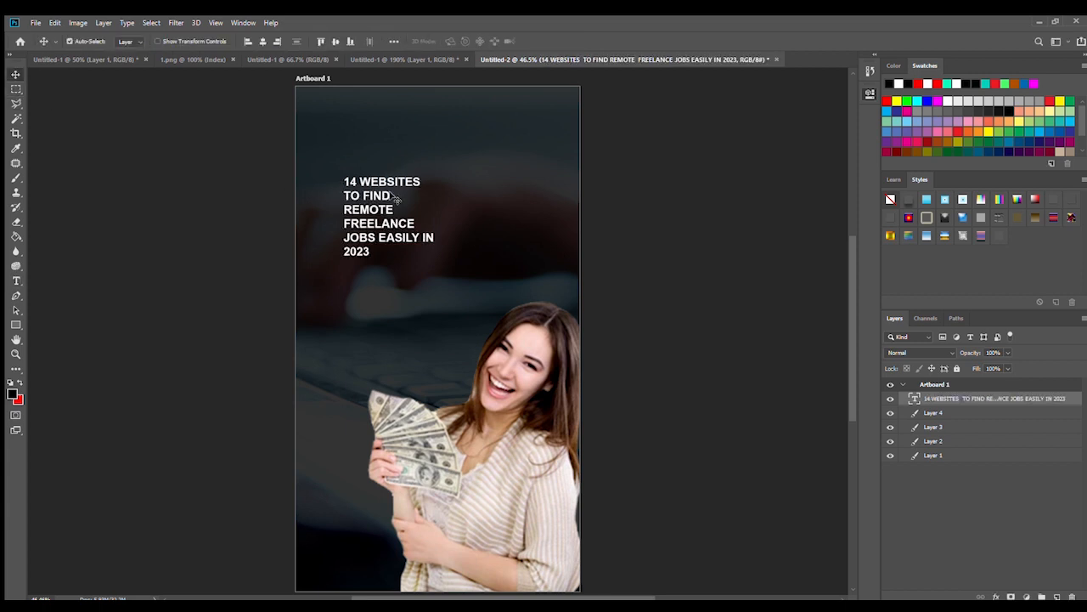
key(ctrl+t)
drag(434, 263, 531, 347)
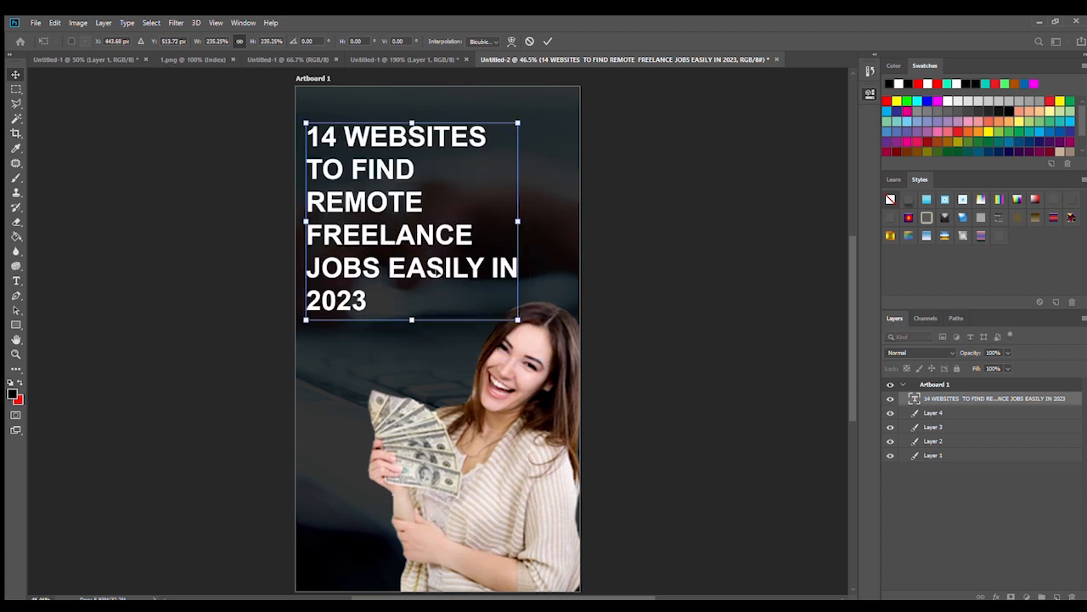
key(Return)
- Change the font of the whole headline to a heavier, bolder sans-serif typeface
key(t)
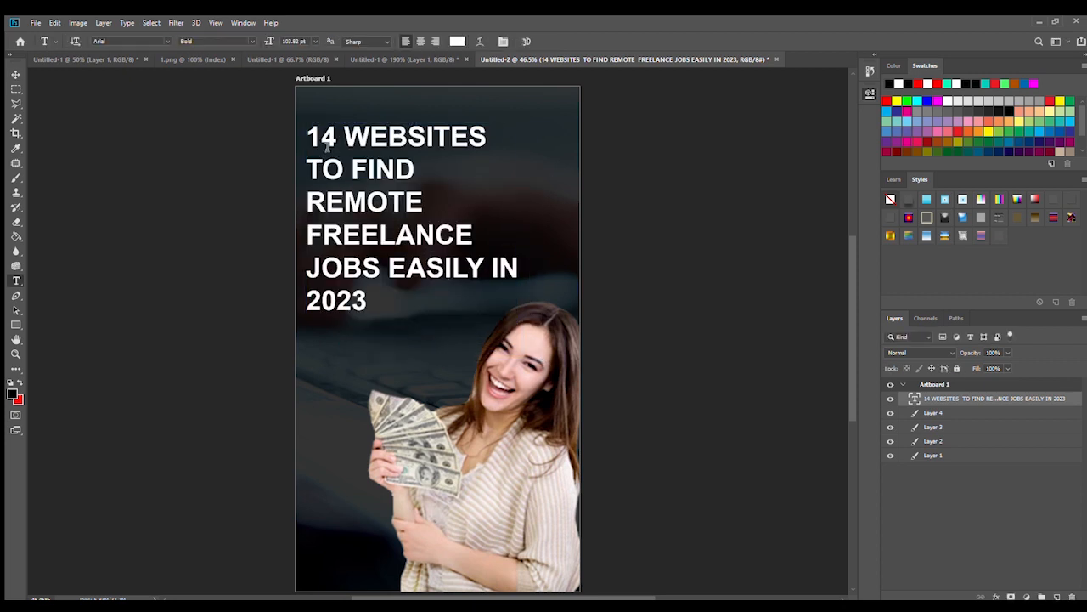
click(312, 138)
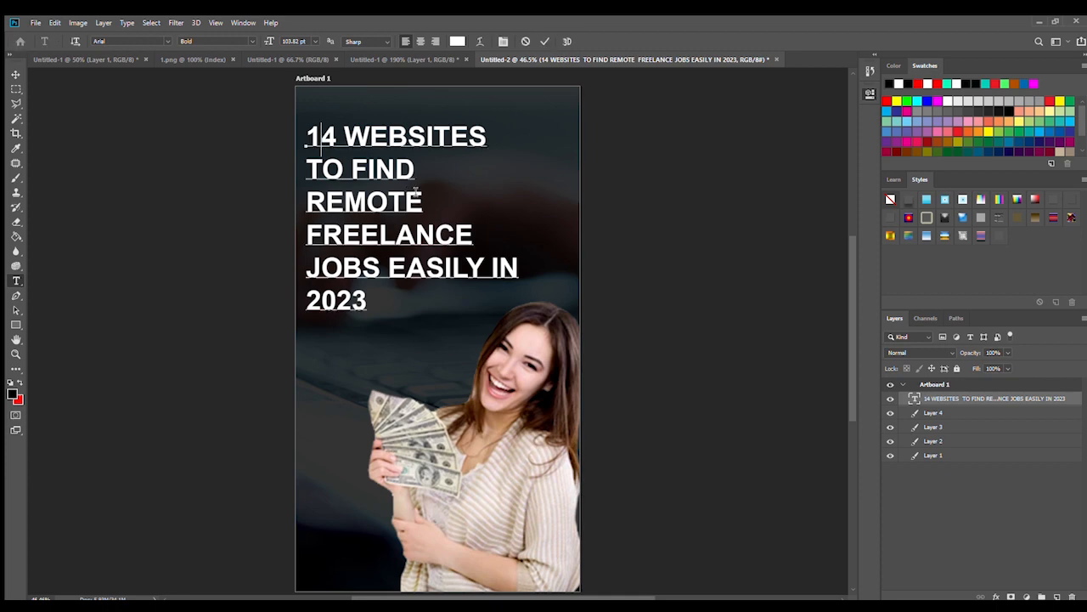
key(ctrl+a)
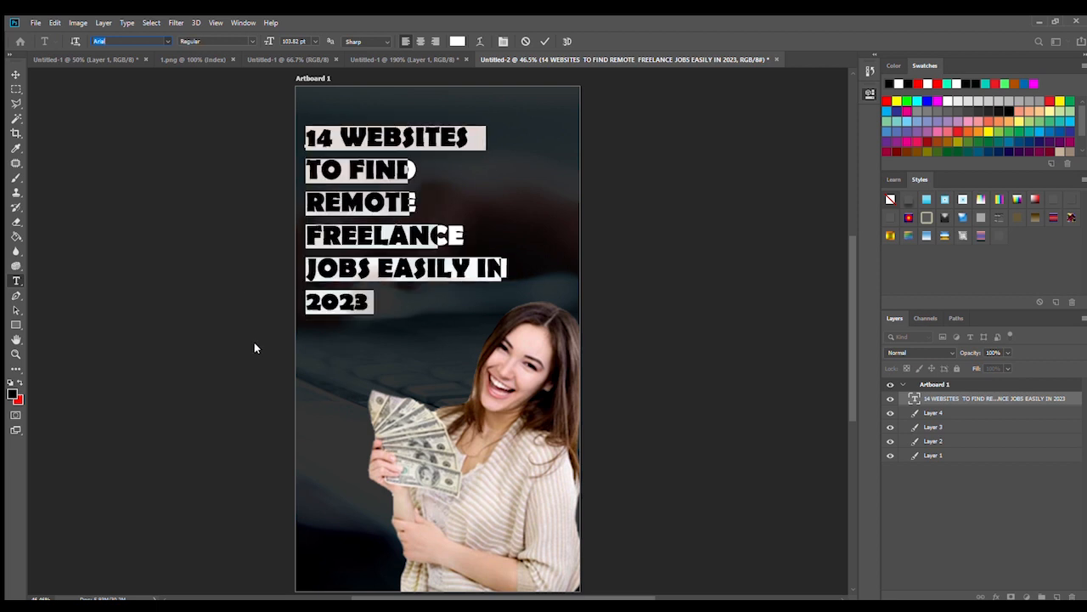
click(339, 245)
drag(343, 138, 480, 138)
- Select a rectangle tightly around the word WEBSITES and fill it with black on a new layer beneath the headline text
click(16, 88)
scroll(394, 114, up, 5)
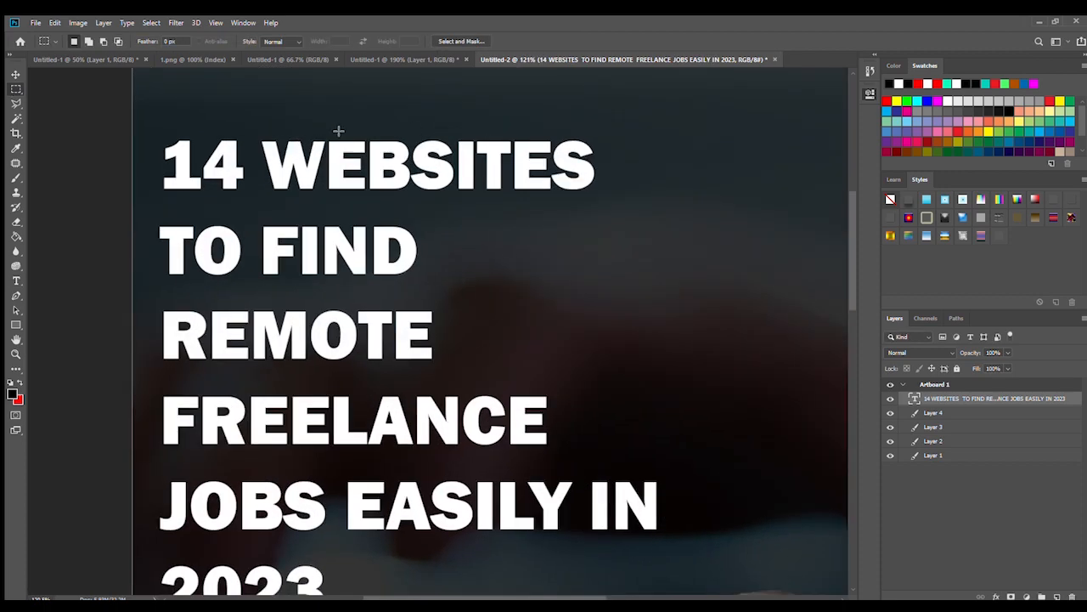
drag(256, 136, 598, 195)
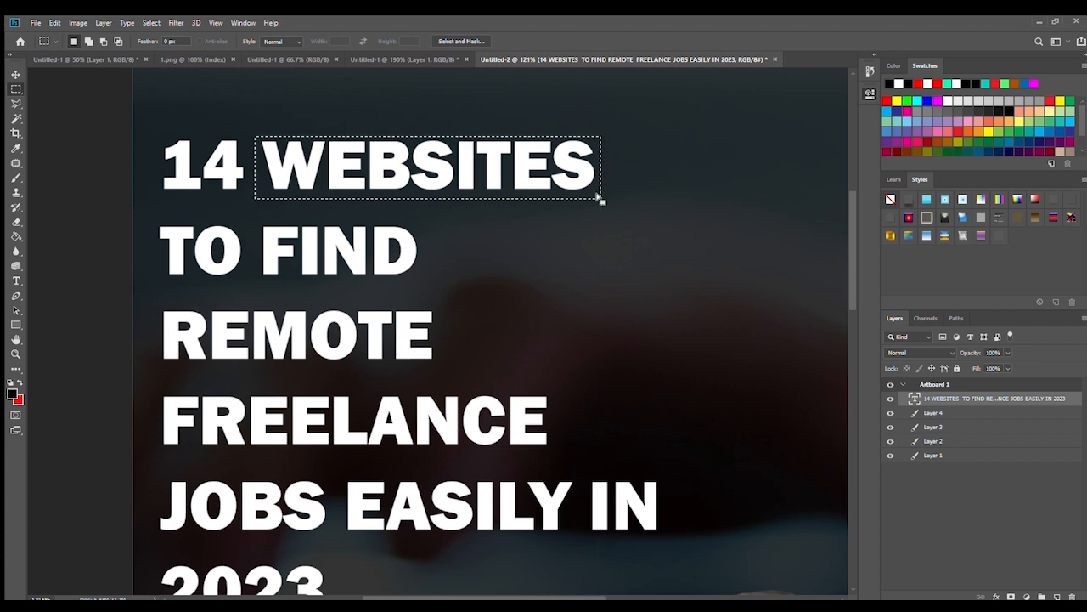
click(926, 412)
click(1055, 597)
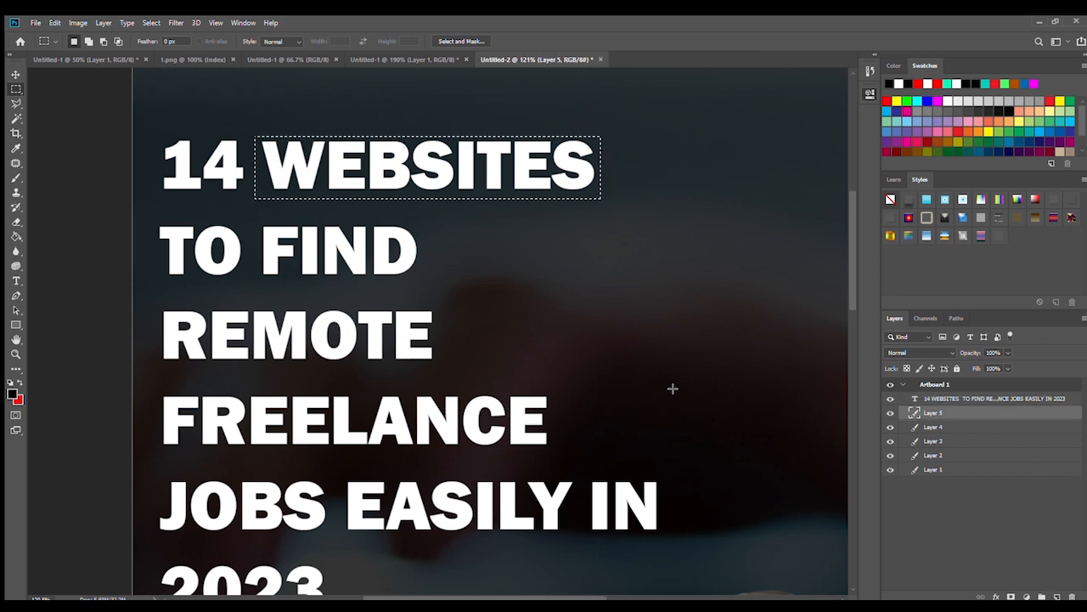
key(g)
click(443, 188)
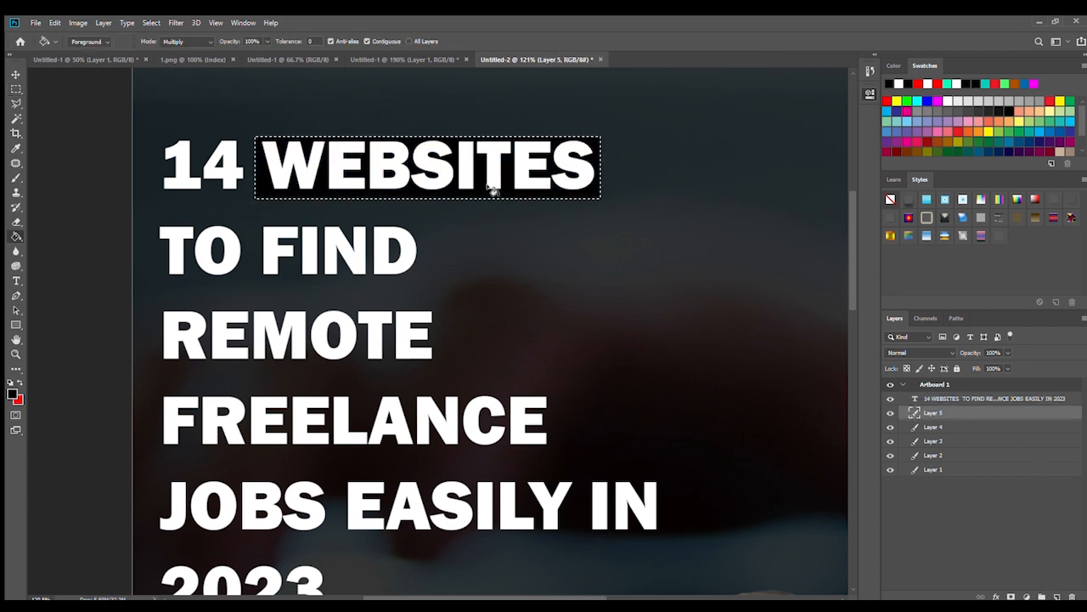
- Fill the same rectangle around WEBSITES with red on another new layer above the black one, and deselect it
key(x)
click(1057, 596)
click(421, 193)
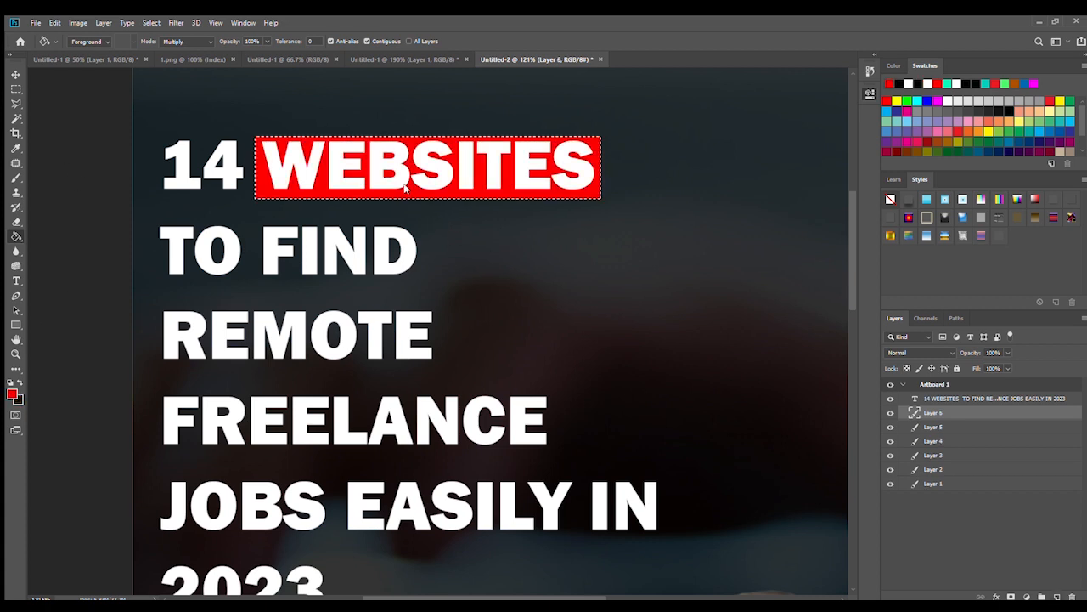
key(m)
key(ctrl+d)
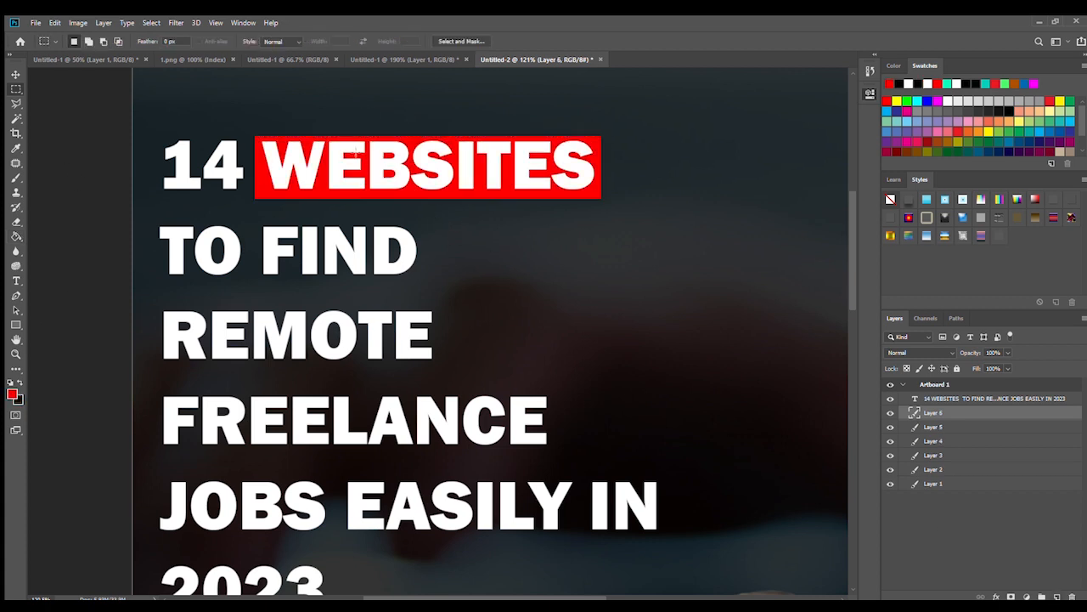
- Nudge the red WEBSITES box slightly up and to the left so the black box beneath forms a thin shadow edge
key(ctrl+Up)
key(ctrl+Up)
key(ctrl+Left)
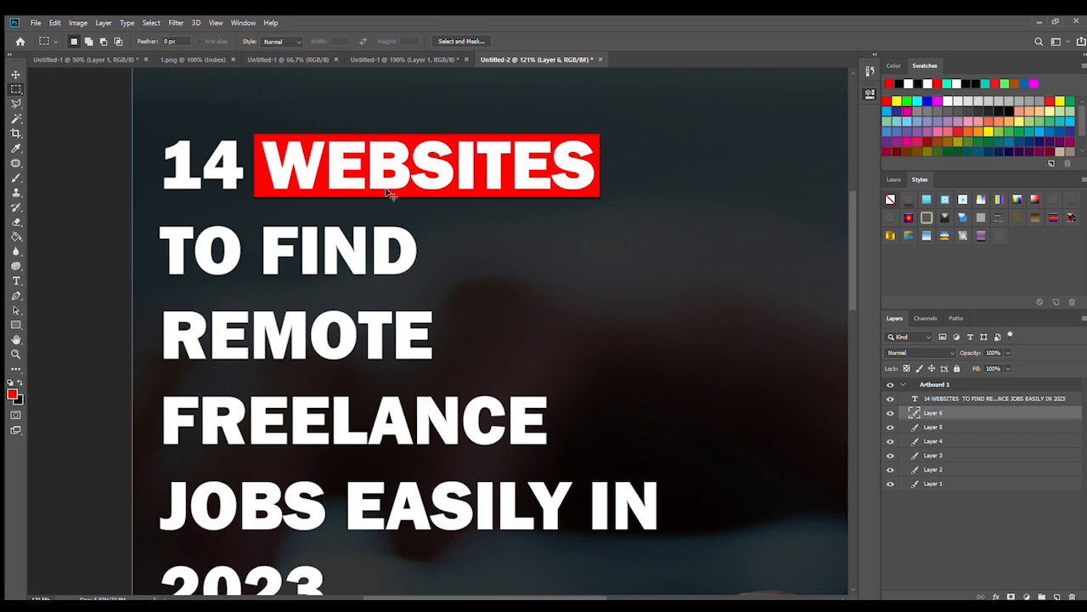
- Select a rectangular area tightly around the word REMOTE in the headline's third line
key(ctrl+0)
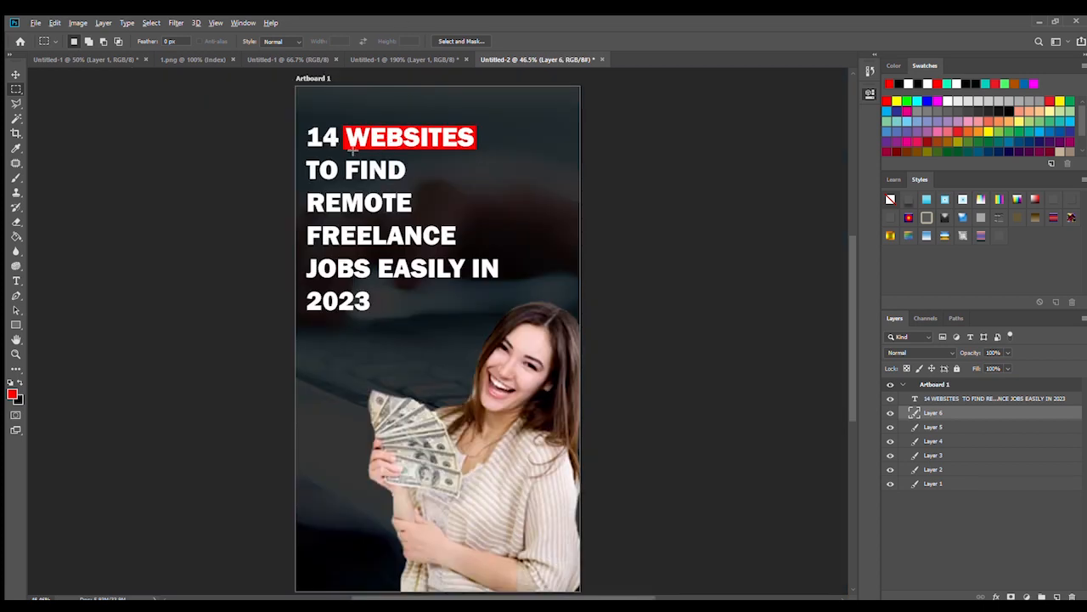
scroll(336, 199, up, 2)
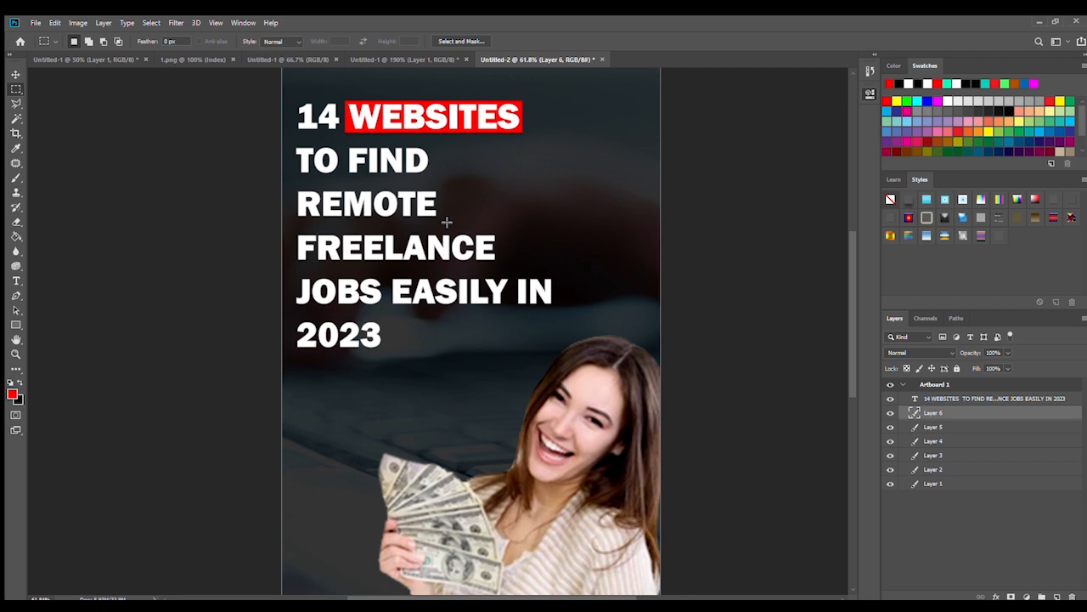
scroll(347, 186, up, 2)
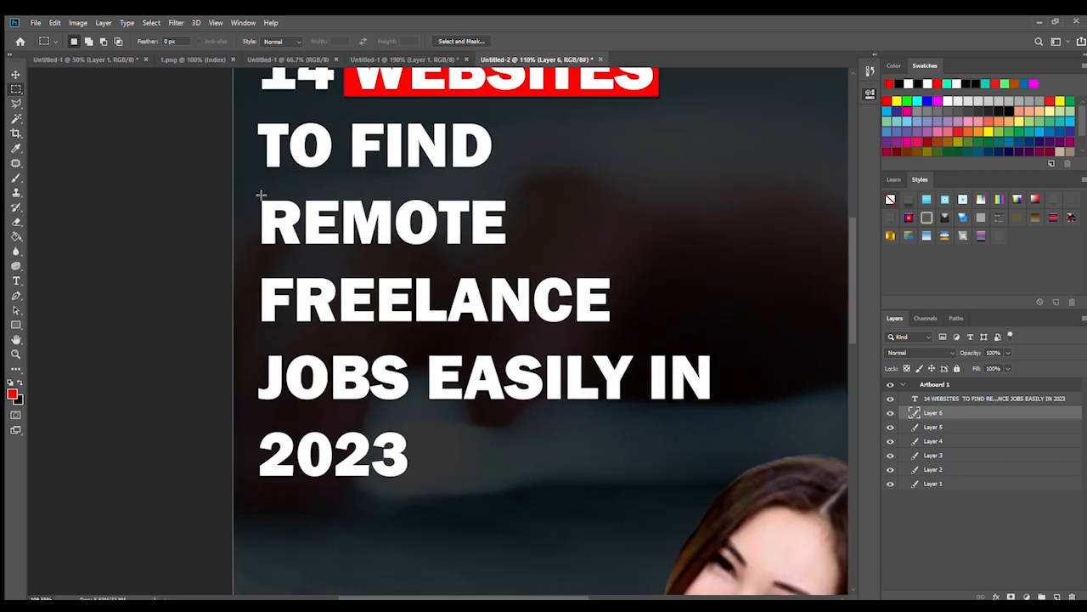
drag(260, 195, 526, 249)
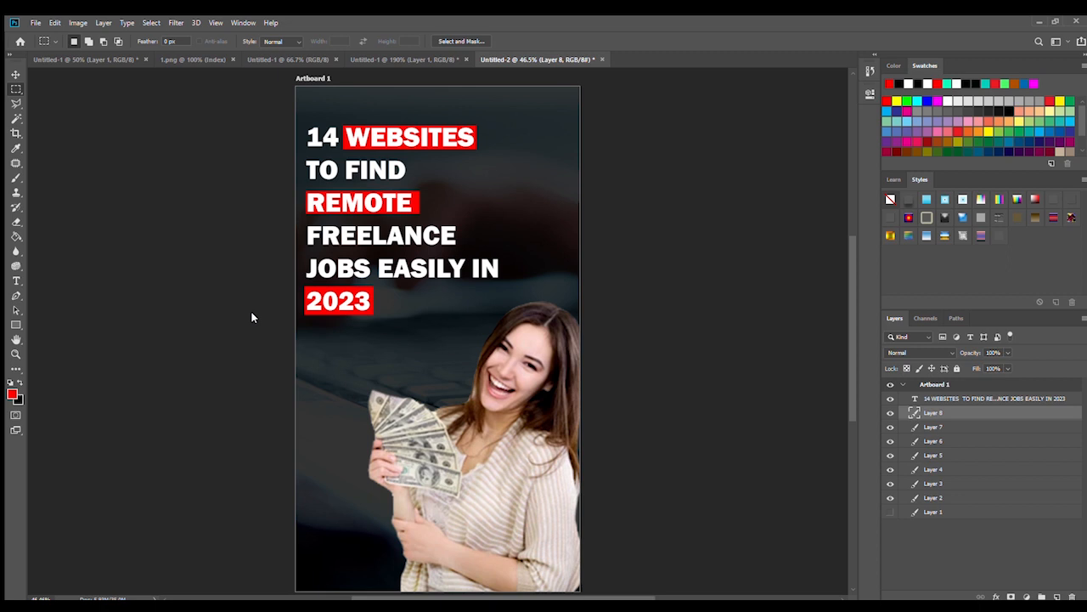
- Start the Save for Web export of the finished artboard design
key(ctrl+alt+shift+s)
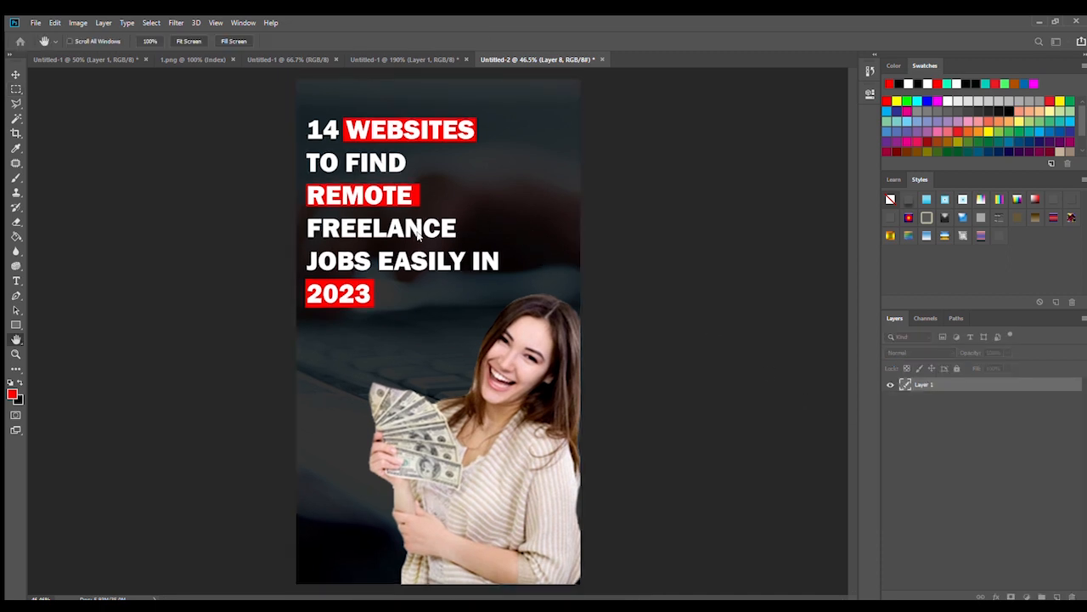